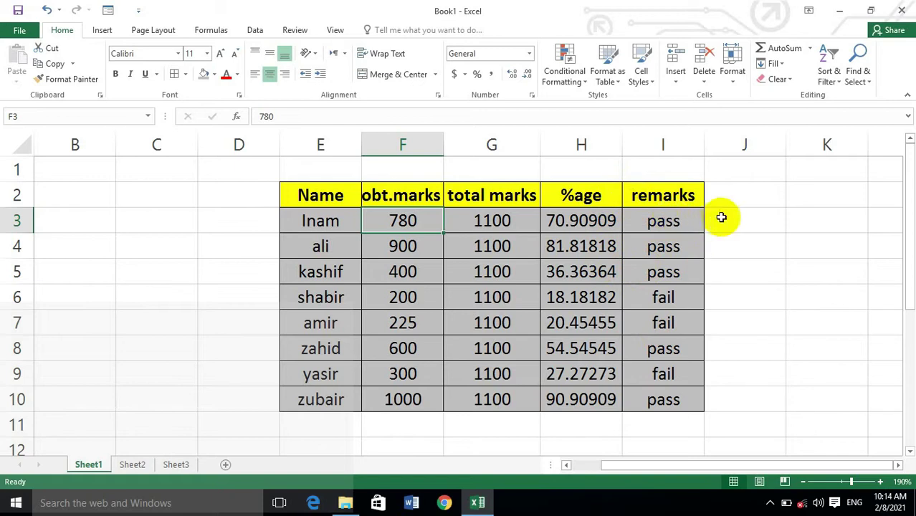
click(566, 49)
click(566, 49)
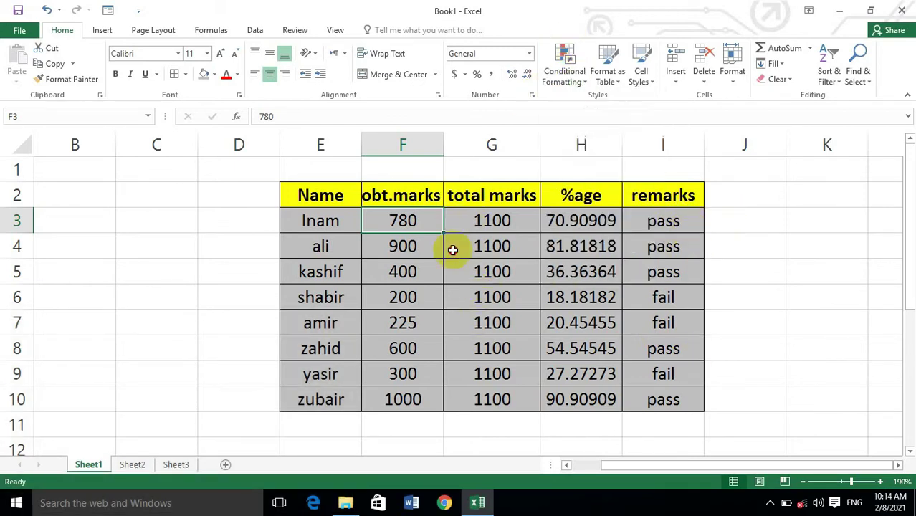
click(565, 68)
mouse_move(651, 105)
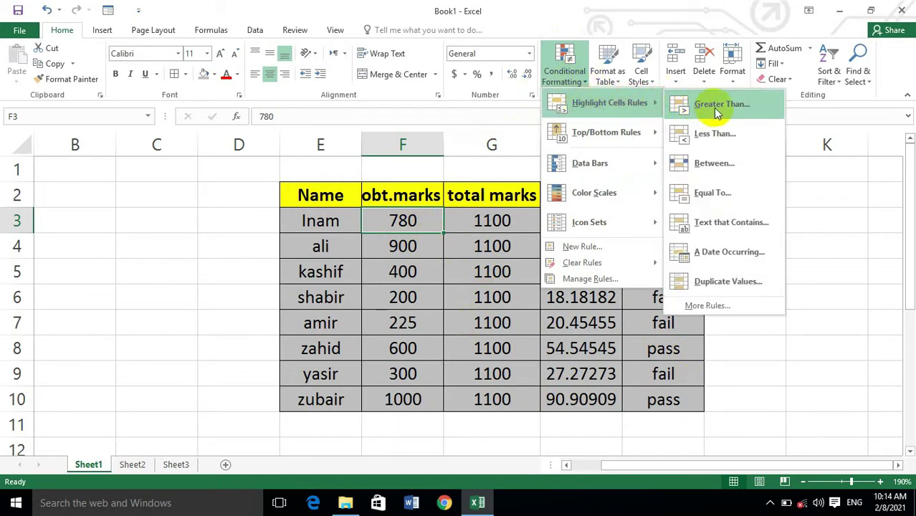
Set up a Greater Than highlight rule for the obtained marks in F3:F10 with a threshold of 900
click(403, 248)
drag(403, 228, 404, 407)
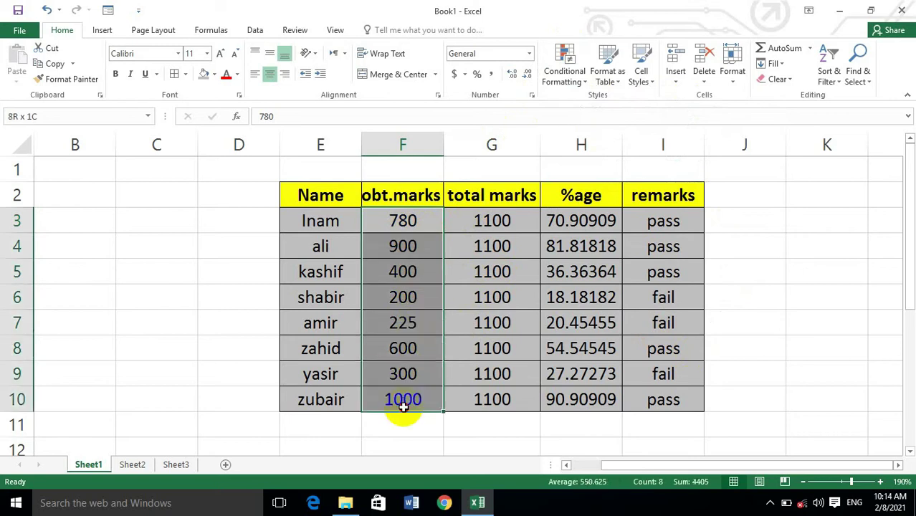
click(578, 80)
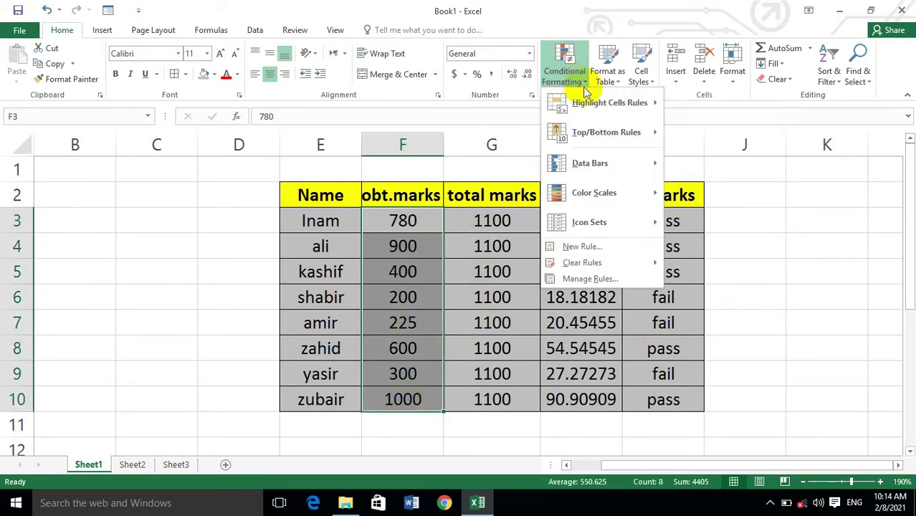
mouse_move(601, 108)
click(696, 103)
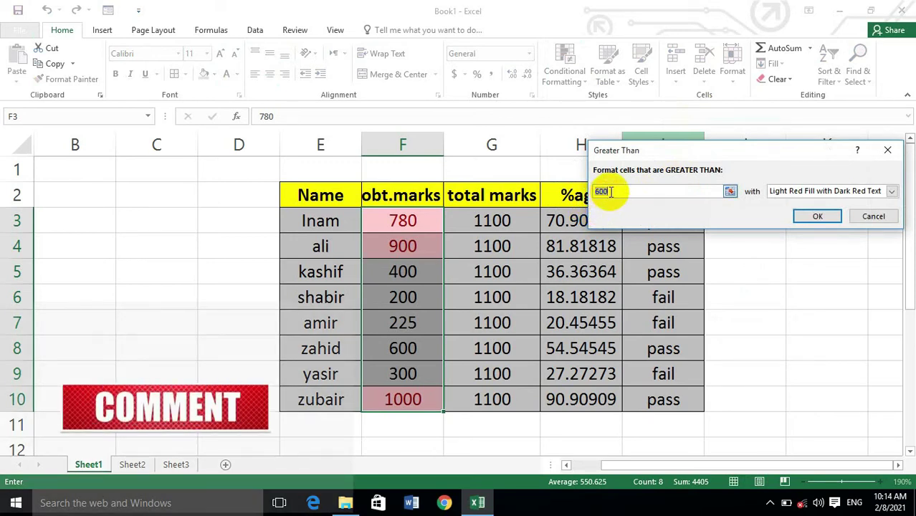
text(900)
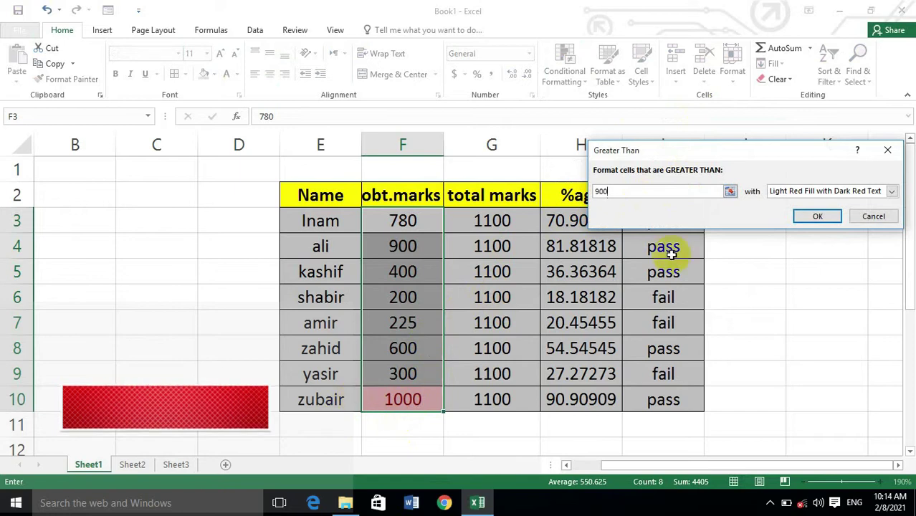
Preview Red Text, Light Red Fill and Light Red Fill with Dark Red Text for the Greater Than rule, and cancel it
click(892, 191)
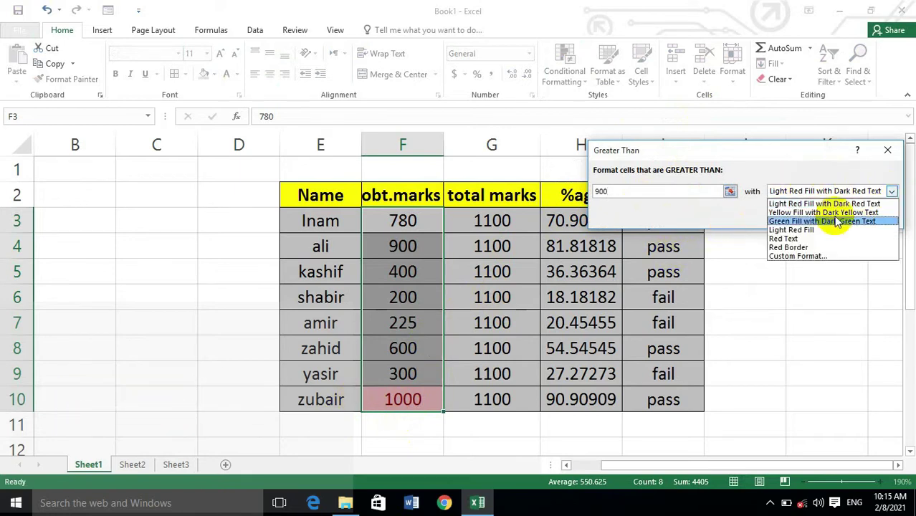
click(792, 237)
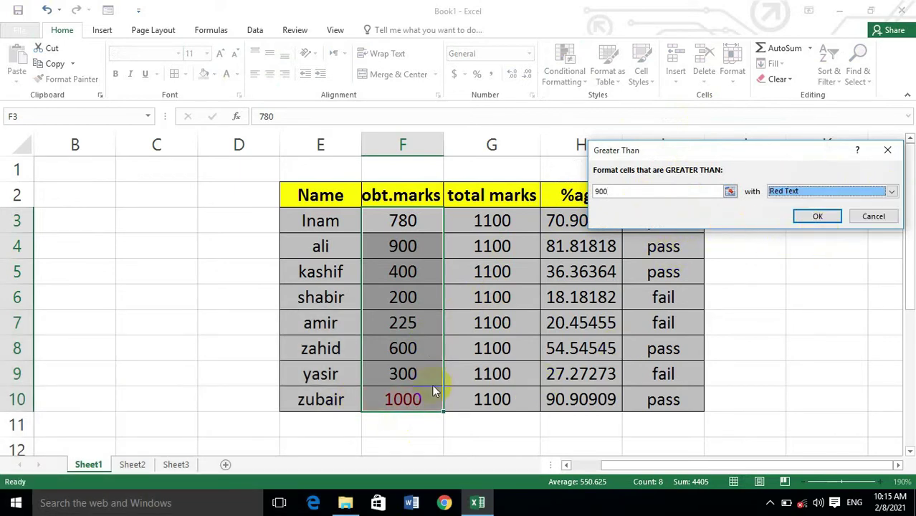
click(800, 190)
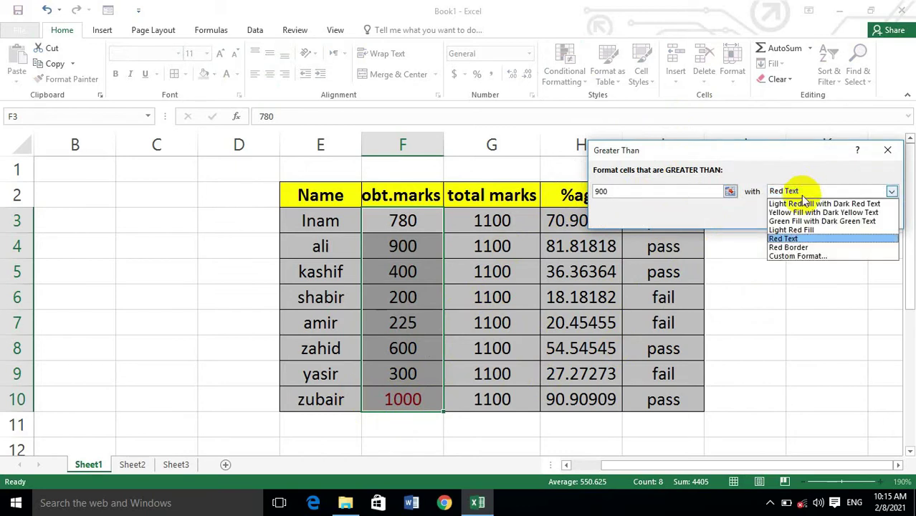
click(796, 233)
click(800, 190)
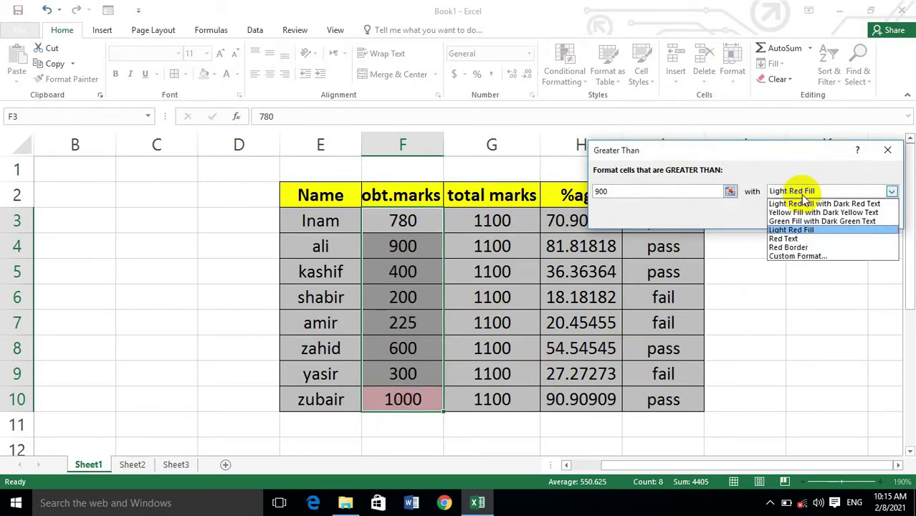
click(806, 204)
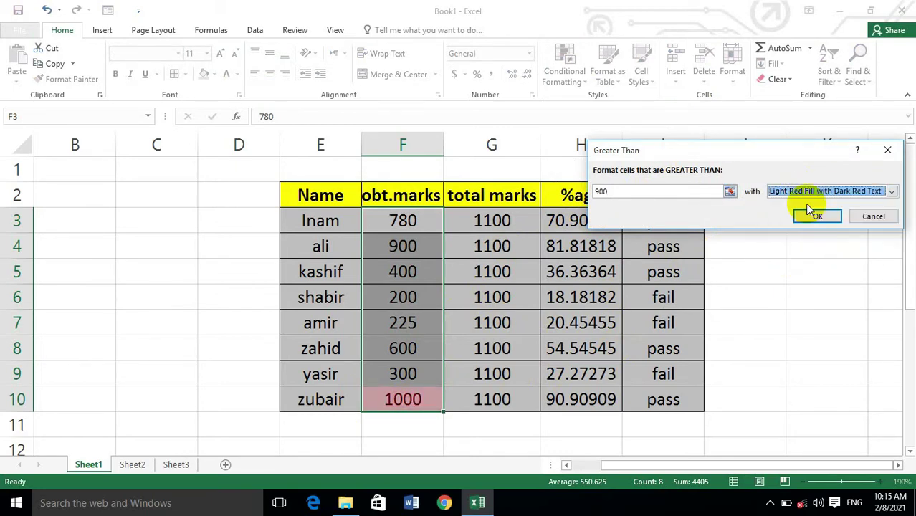
click(869, 216)
click(856, 217)
click(405, 221)
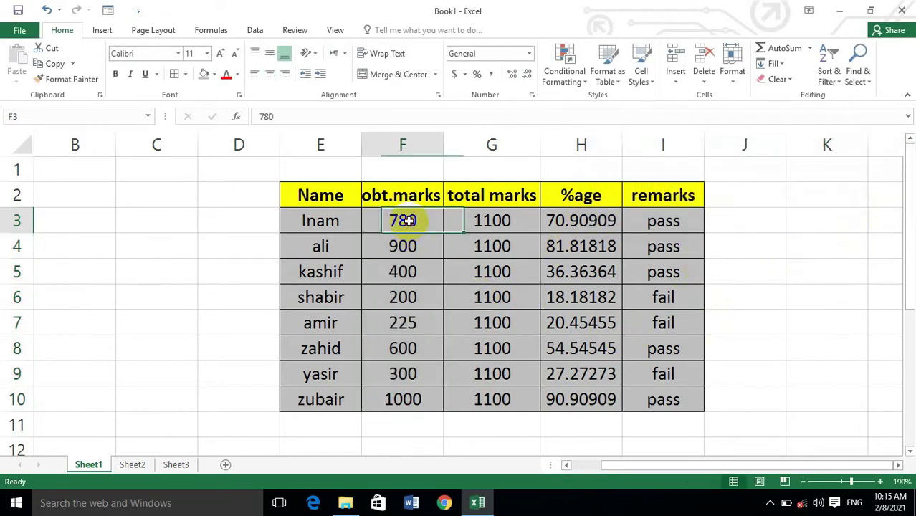
click(578, 72)
mouse_move(583, 102)
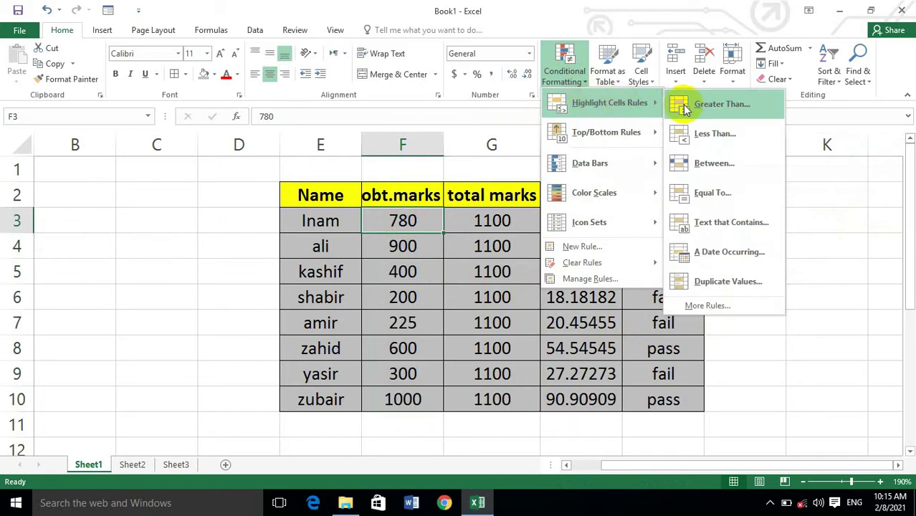
click(398, 223)
Set up a Less Than highlight rule for the obtained marks in F3:F10 with a threshold of 225
drag(403, 225, 396, 400)
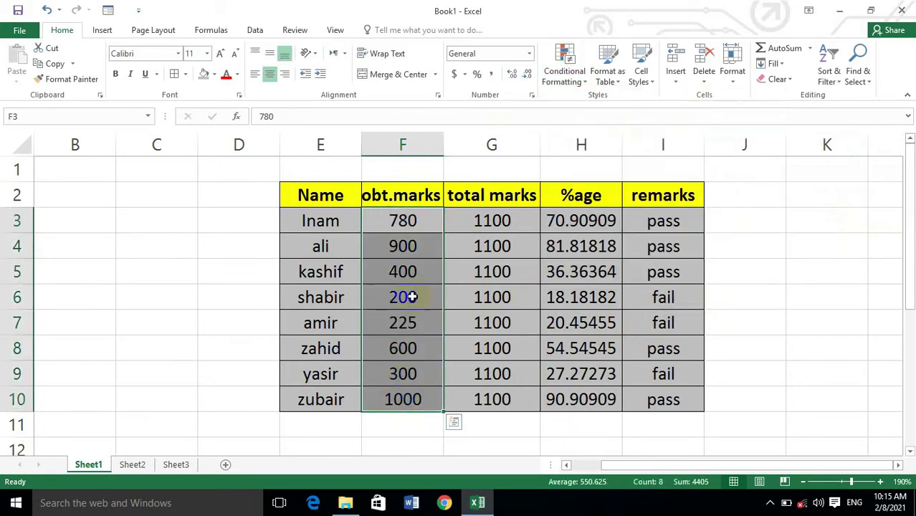
click(585, 76)
mouse_move(596, 154)
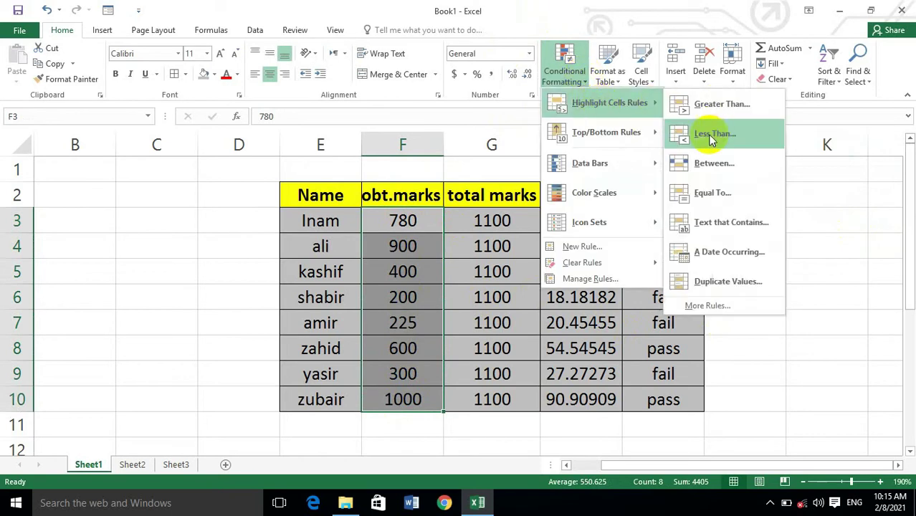
click(699, 128)
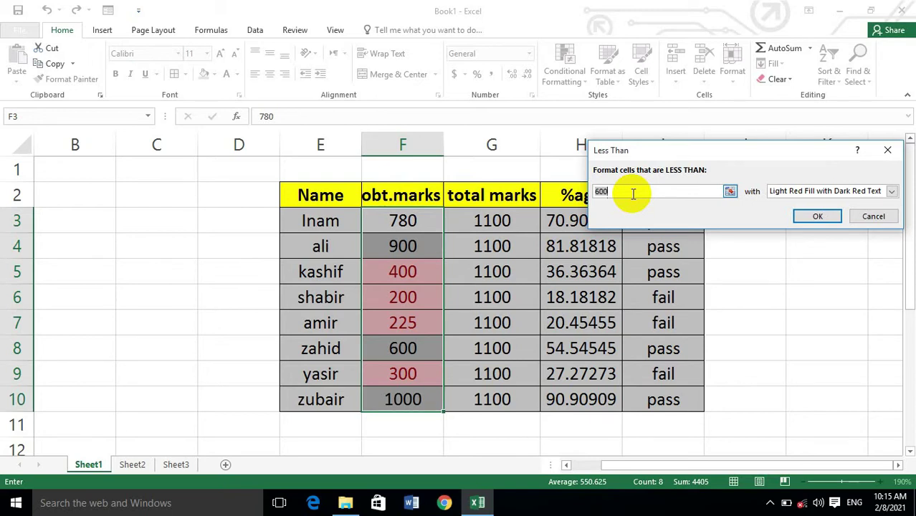
text(225)
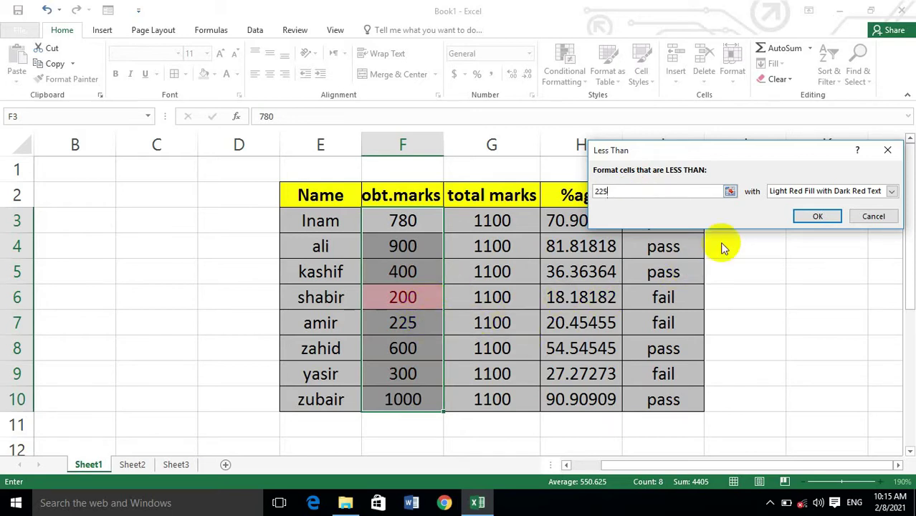
Preview Green Fill with Dark Green Text for the Less Than rule and choose Red Text as its format
click(887, 192)
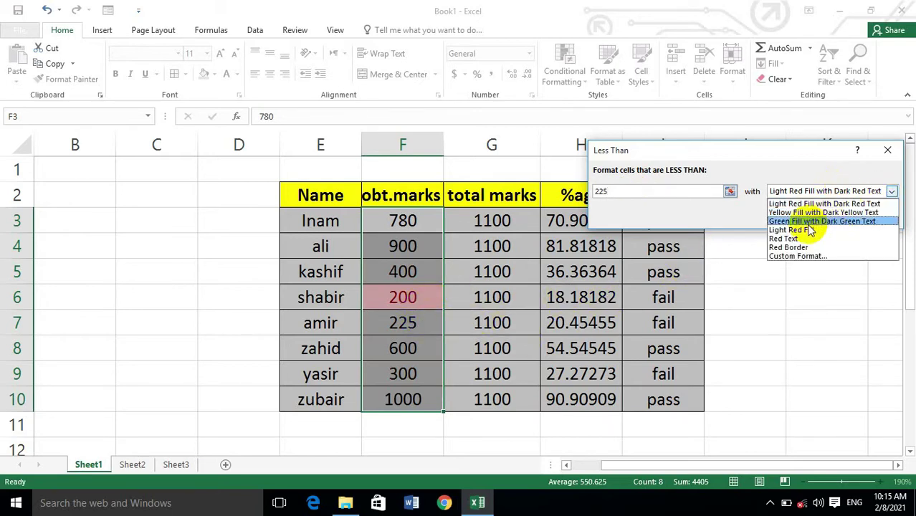
click(812, 222)
click(892, 191)
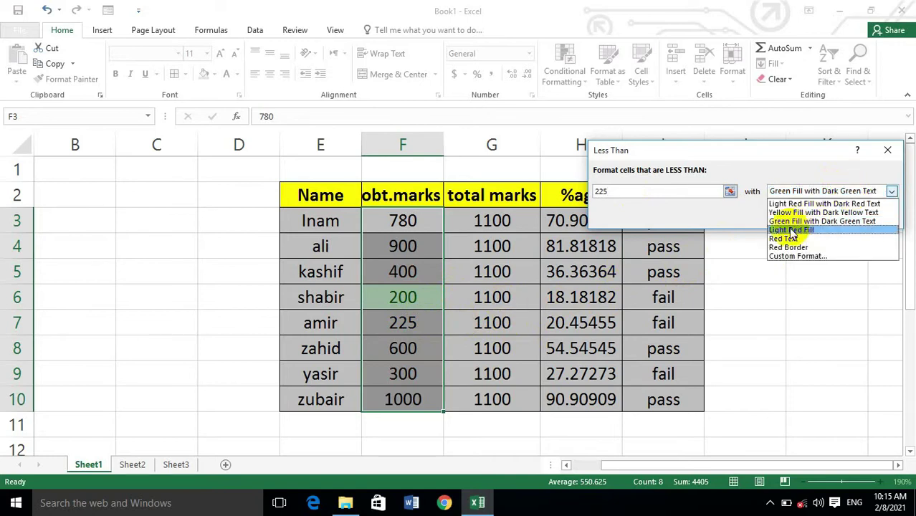
click(784, 238)
Change the Less Than threshold to 600, apply the rule to the obtained marks, and undo it
drag(639, 192, 577, 193)
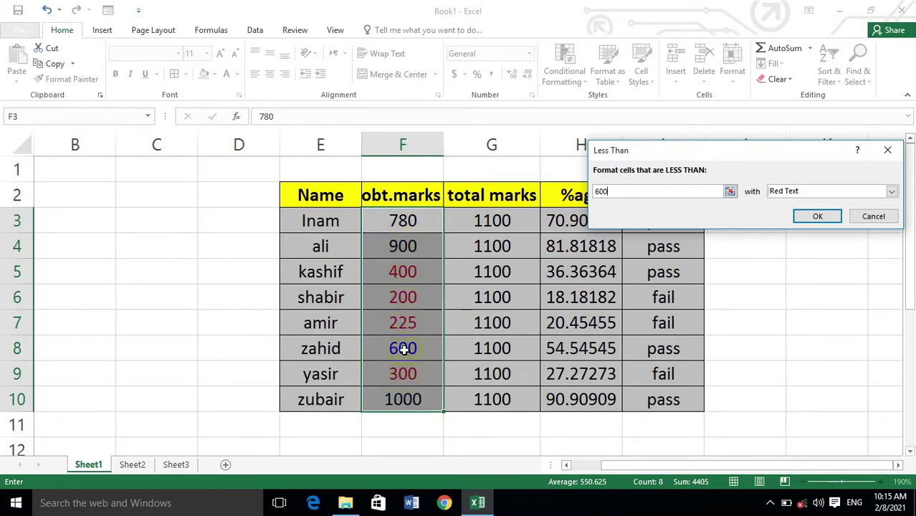
click(826, 223)
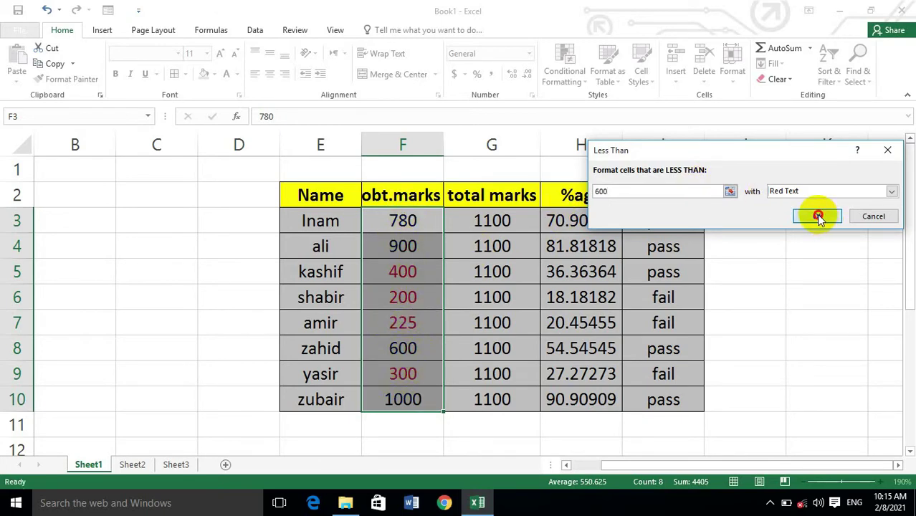
click(449, 446)
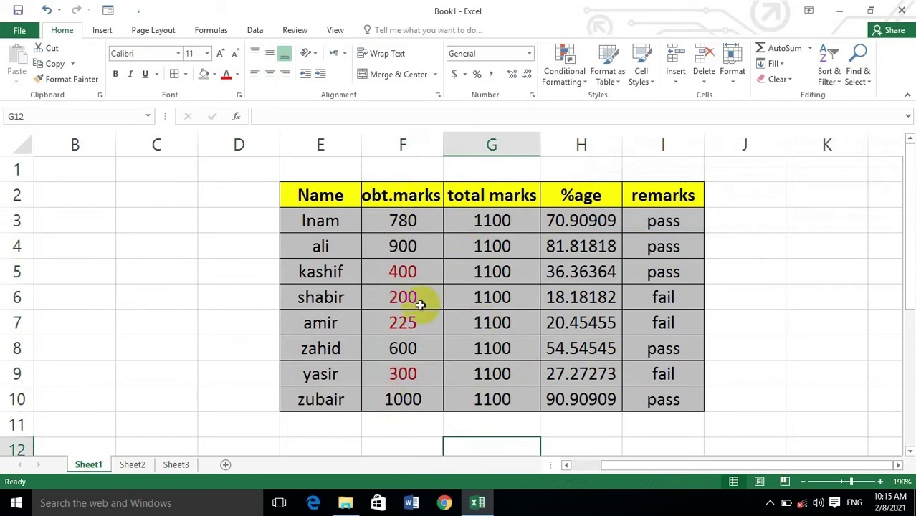
key(ctrl+z)
scroll(537, 348, up, 1)
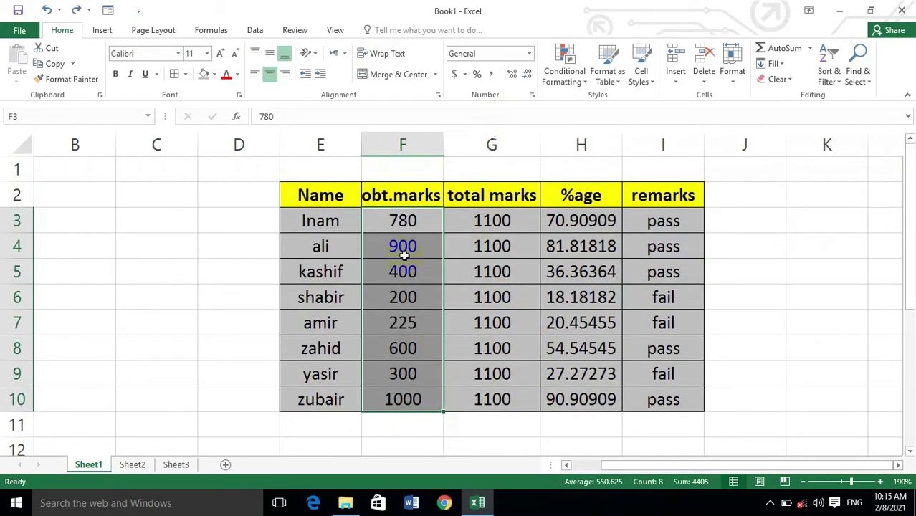
Set up a Between highlight rule for the obtained marks in F3:F10 with limits 300 and 600
click(565, 72)
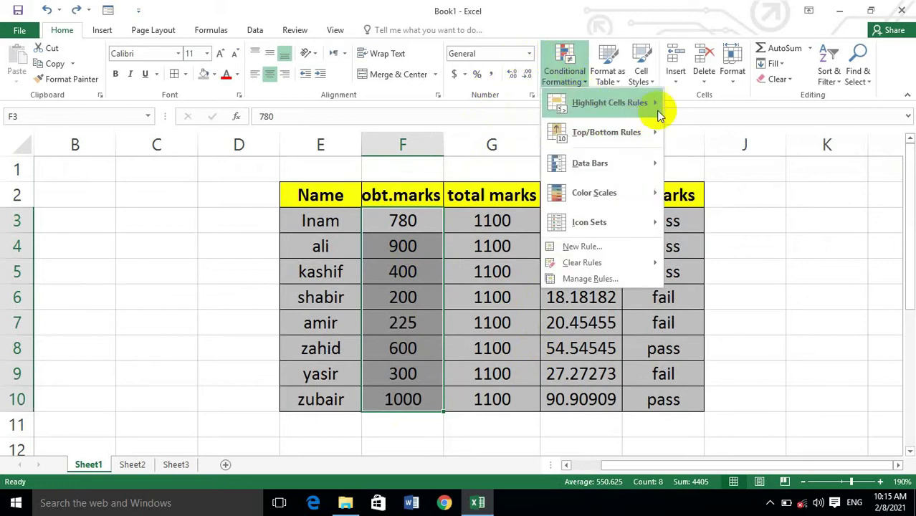
mouse_move(660, 115)
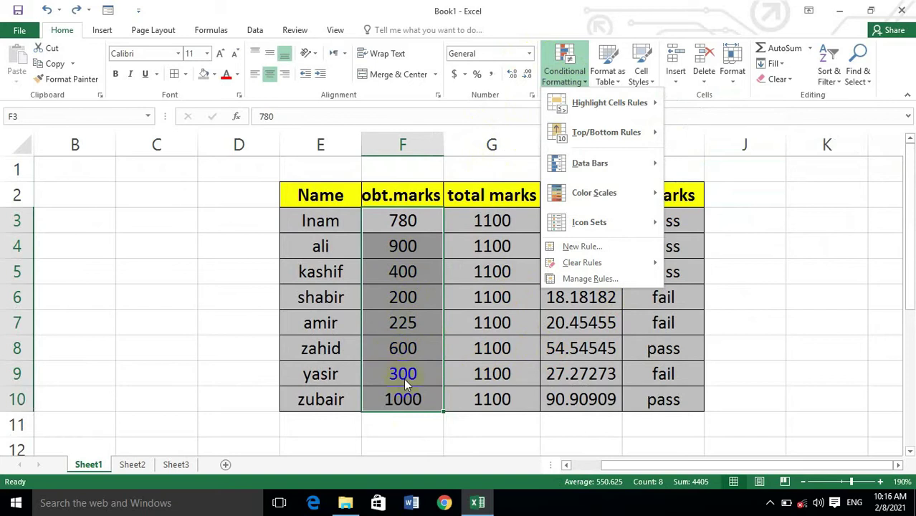
mouse_move(630, 105)
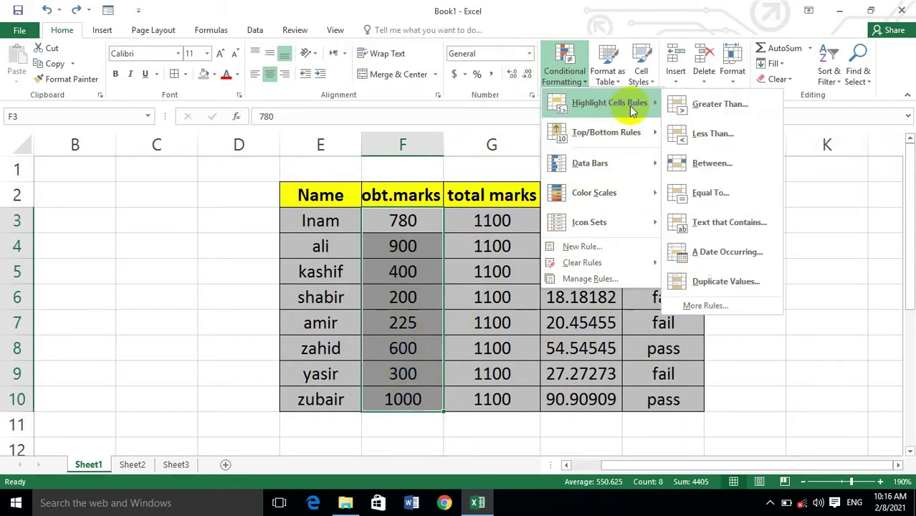
click(707, 163)
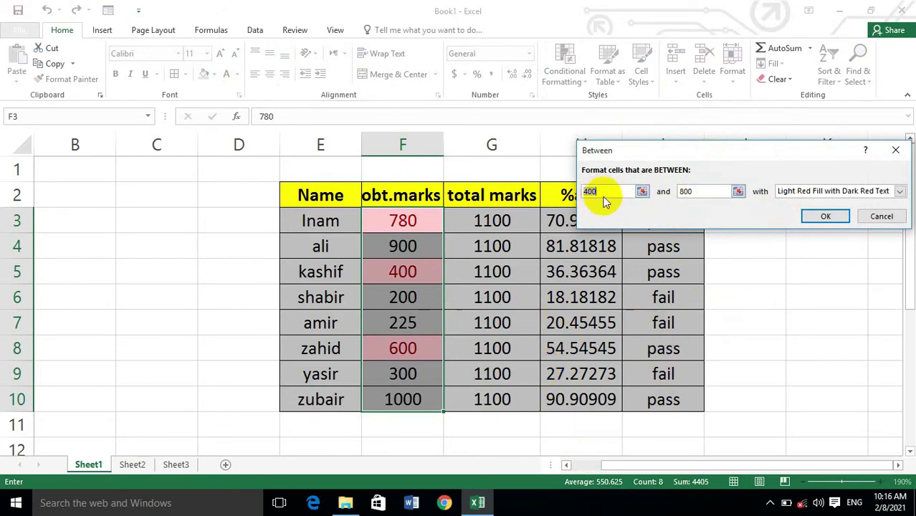
text(300)
double_click(681, 191)
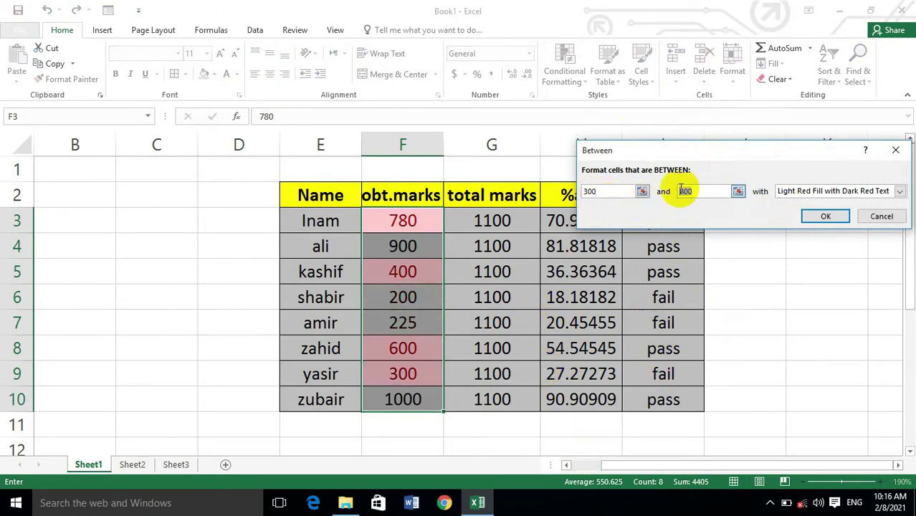
text(600)
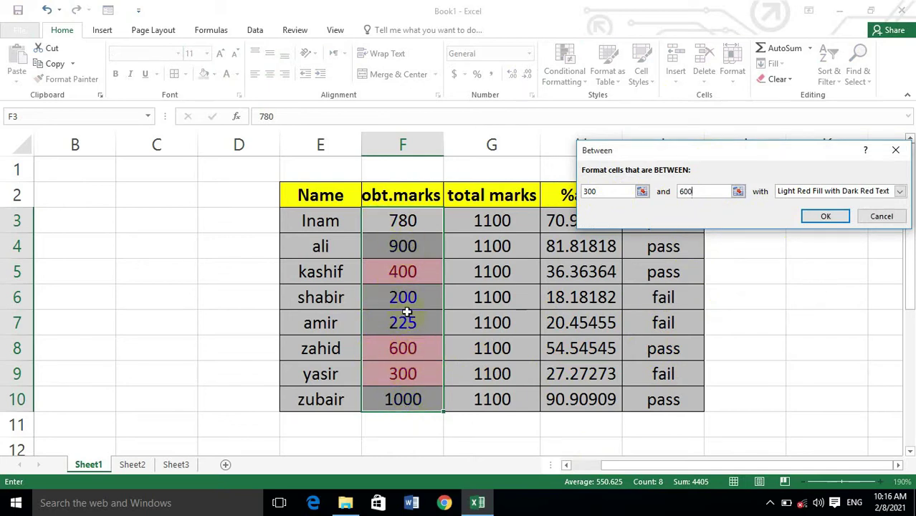
Preview Green Fill with Dark Green Text for the Between rule and cancel the rule
click(823, 195)
click(832, 223)
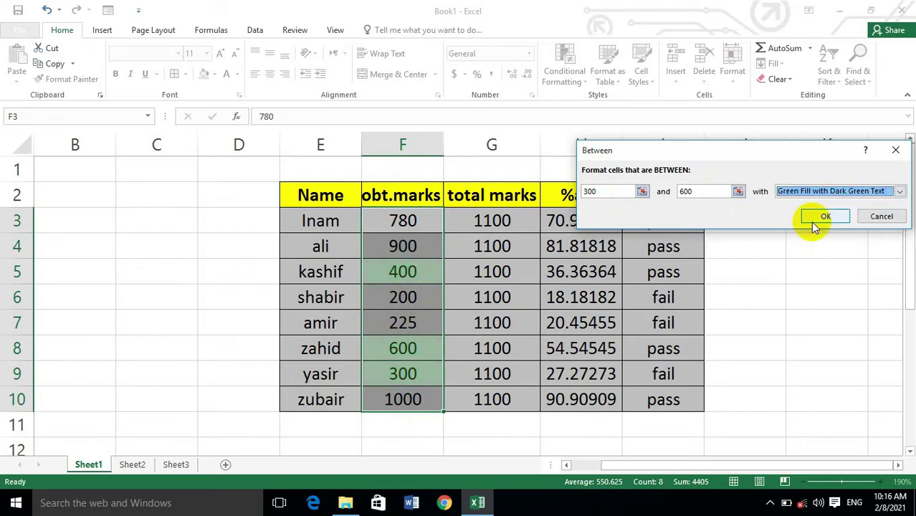
click(869, 217)
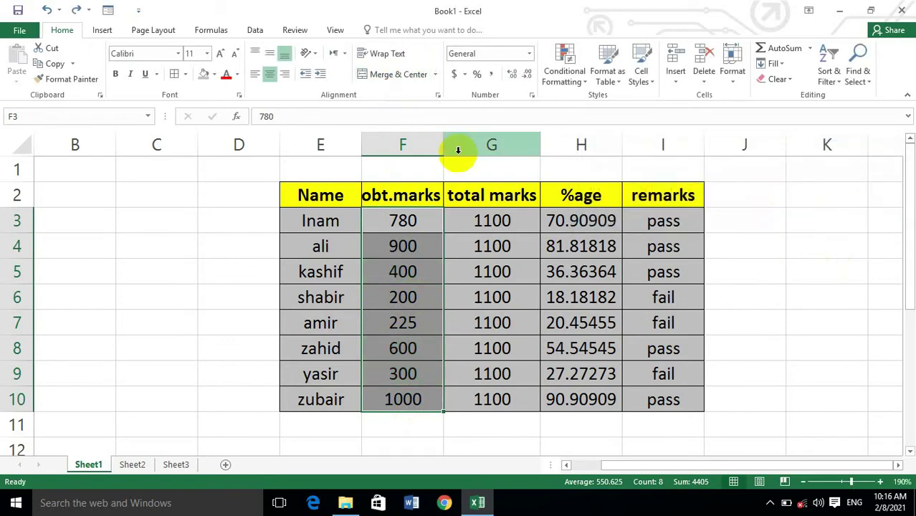
Set up an Equal To highlight rule with value 1000 for the obtained marks in F3:F10, keeping the column unobstructed
click(564, 72)
mouse_move(595, 102)
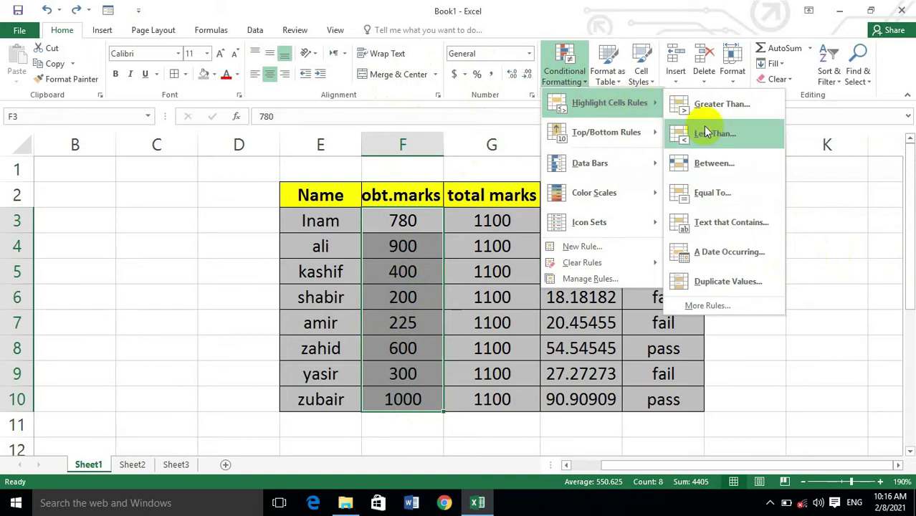
click(715, 201)
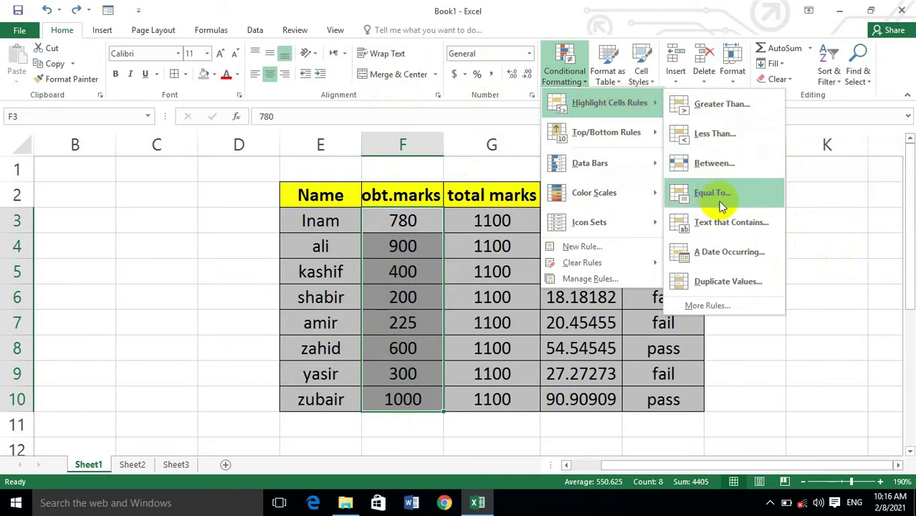
click(670, 194)
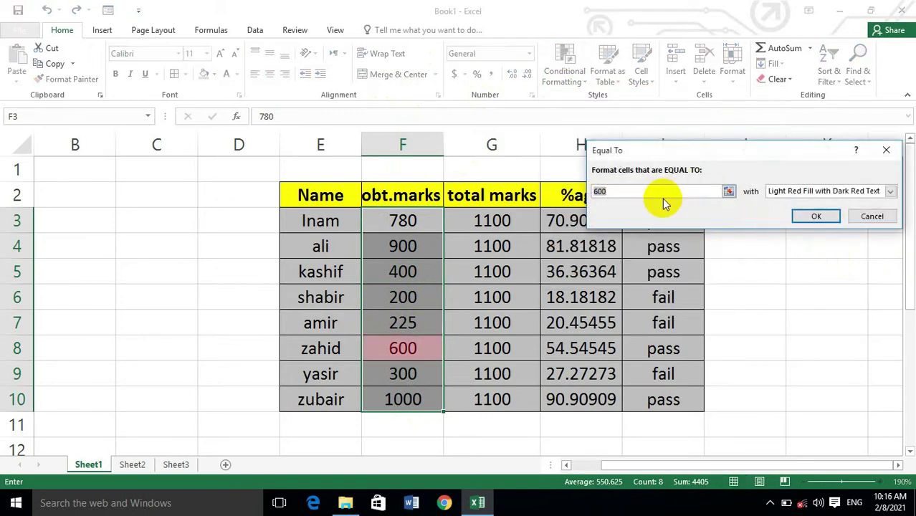
key(BackSpace)
key(BackSpace)
key(BackSpace)
text(10)
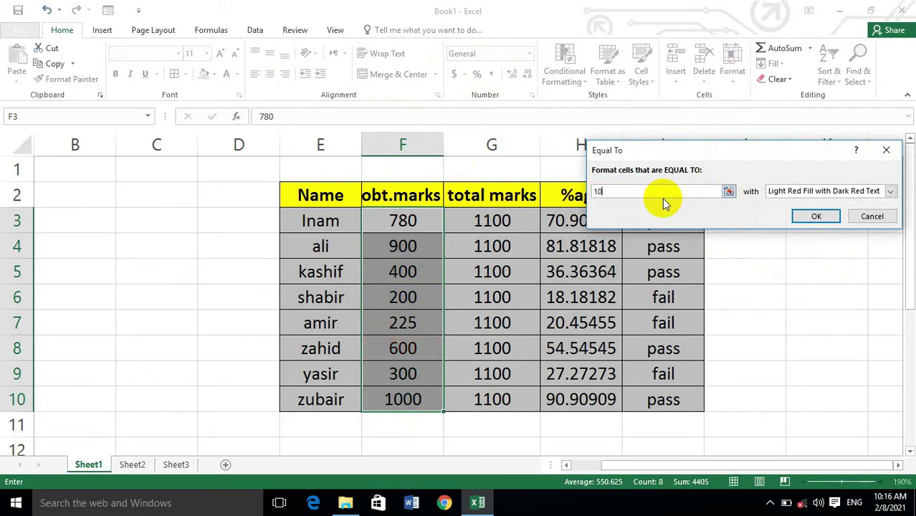
text(00)
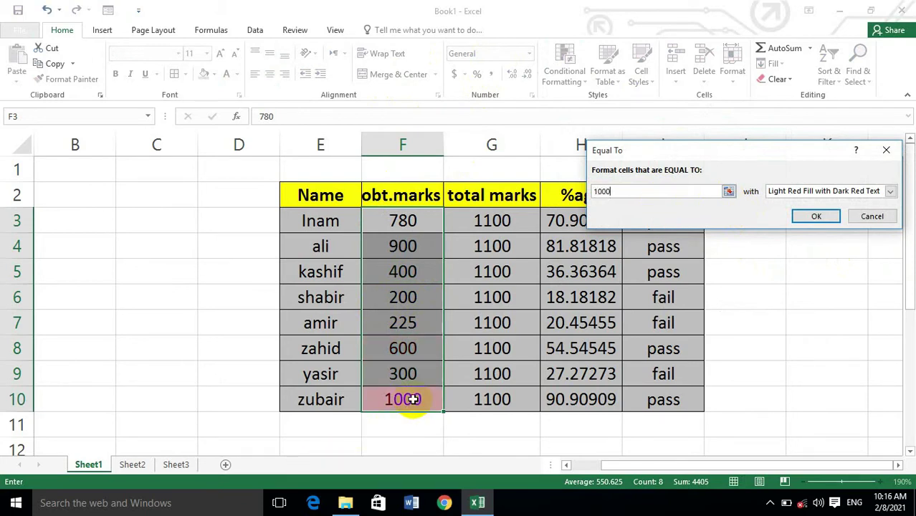
drag(715, 151, 683, 120)
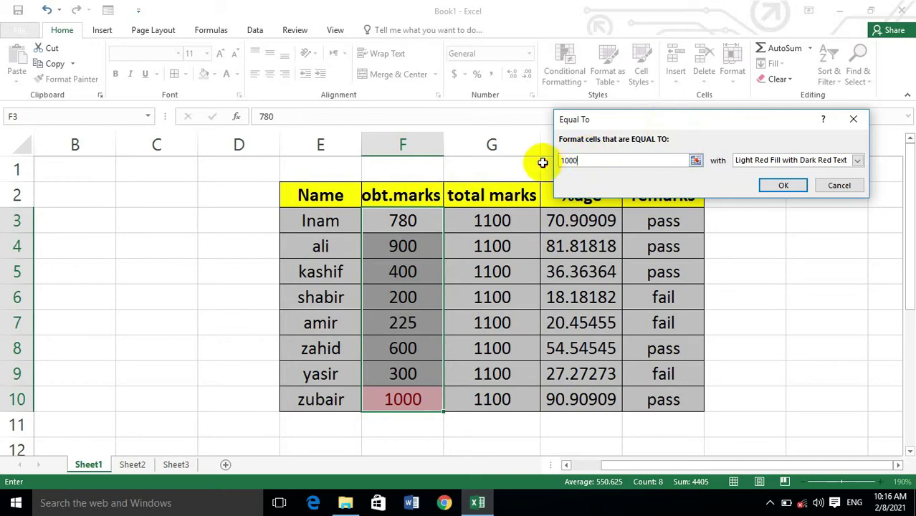
Change the Equal To value to 780, preview it with Light Red Fill, and cancel the rule
drag(583, 161, 539, 159)
text(1)
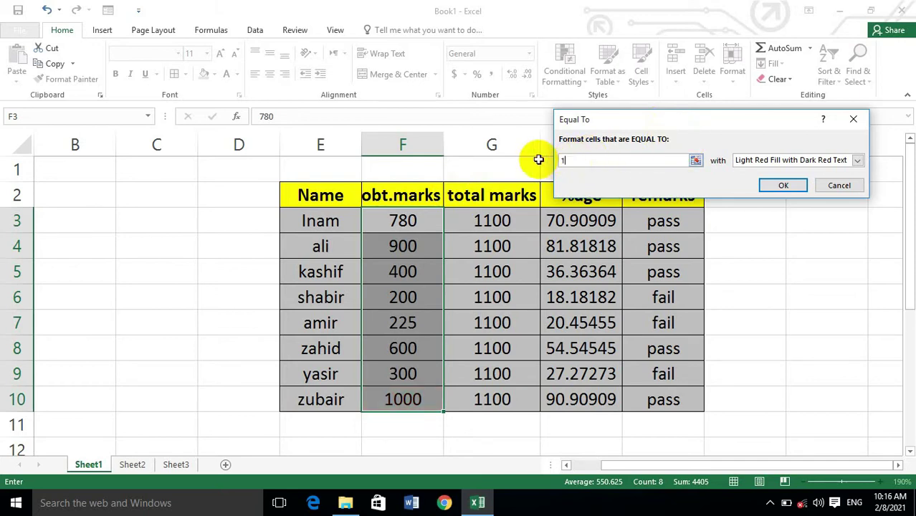
text(780)
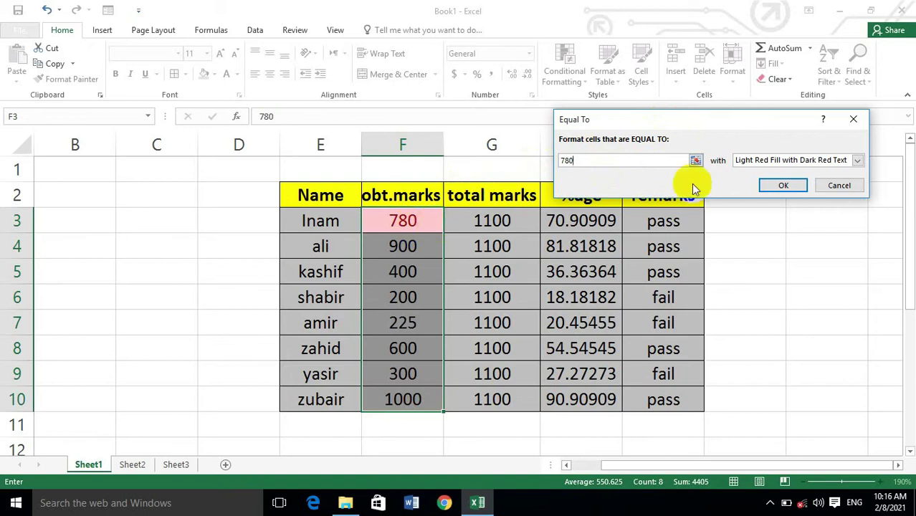
click(810, 165)
click(789, 198)
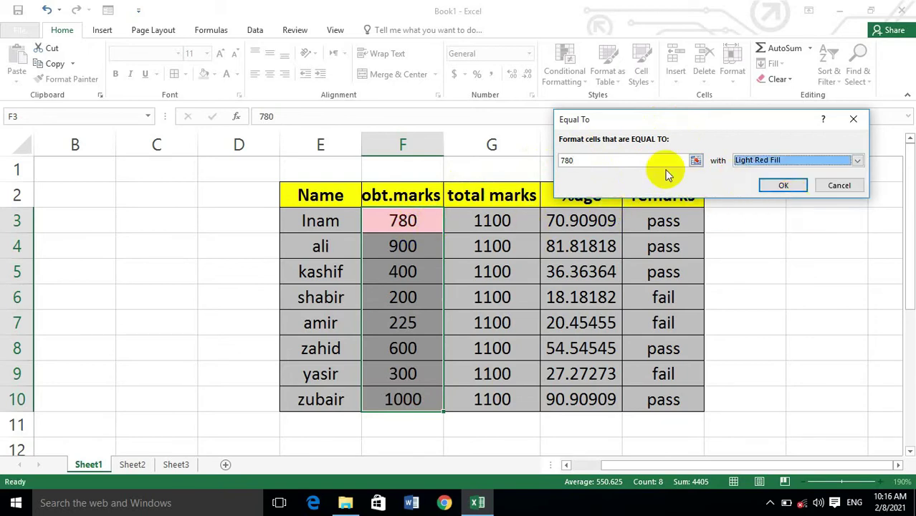
click(839, 185)
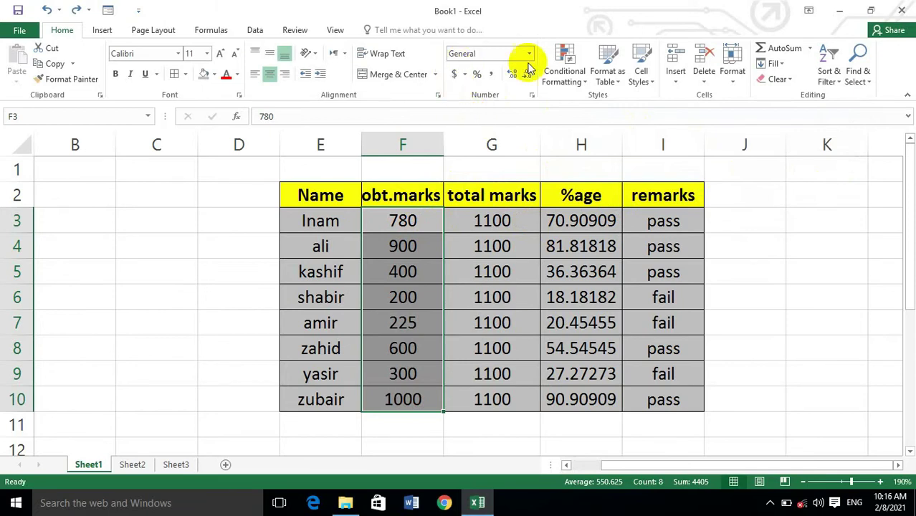
click(570, 68)
mouse_move(613, 103)
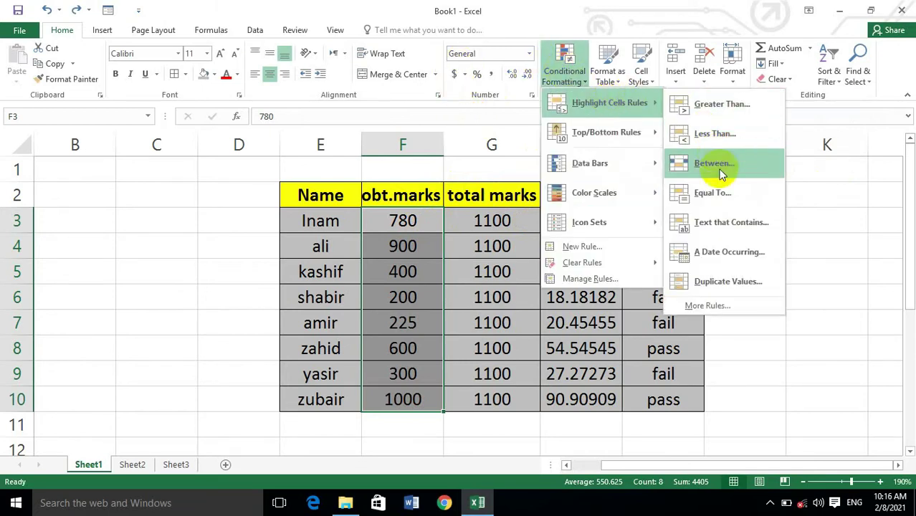
click(723, 228)
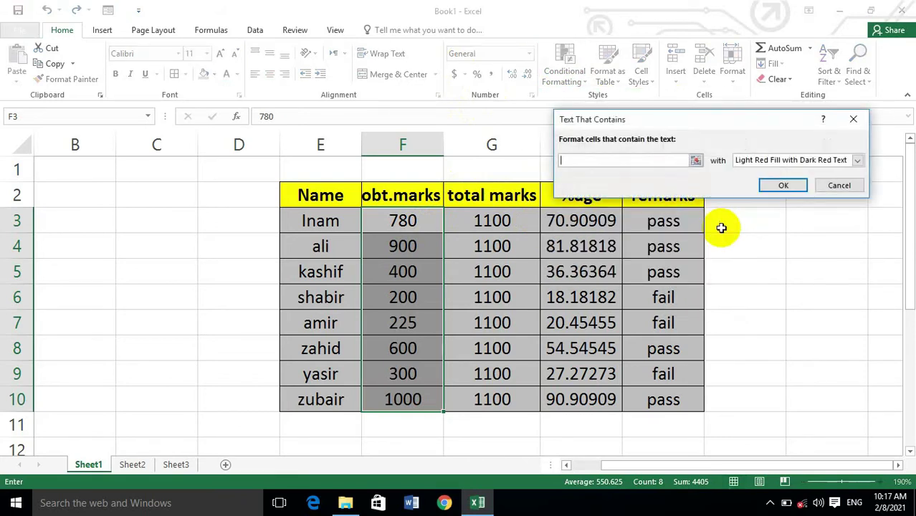
click(840, 186)
click(803, 246)
Set up a Text that Contains highlight rule for the remarks in I3:I10 with the text "fail"
drag(665, 224, 667, 400)
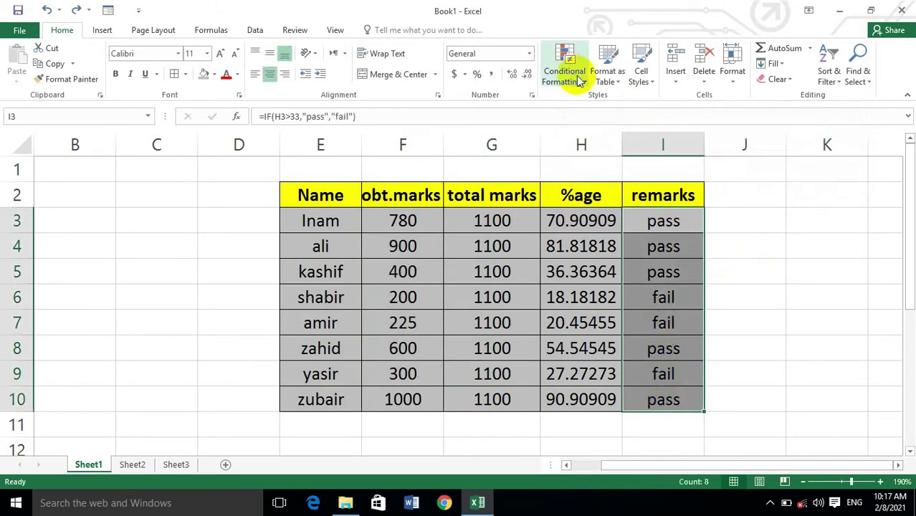
click(594, 73)
click(584, 79)
click(582, 79)
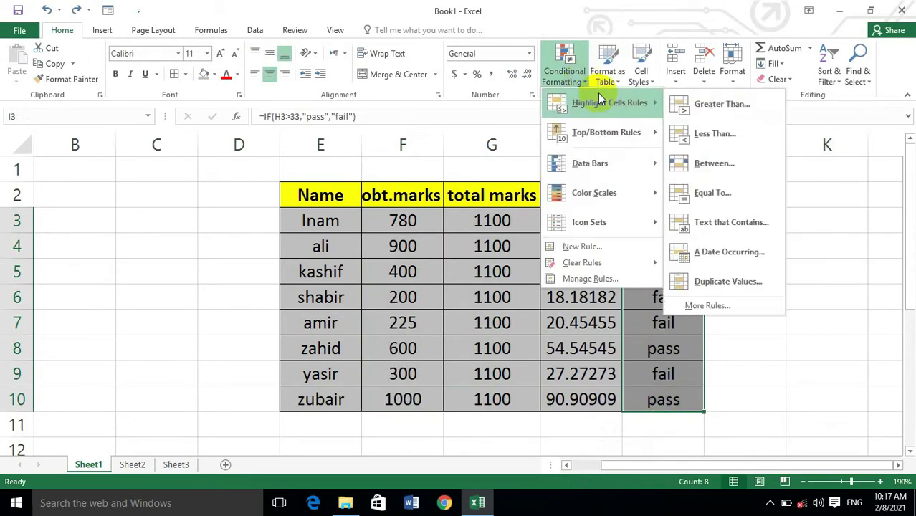
click(731, 230)
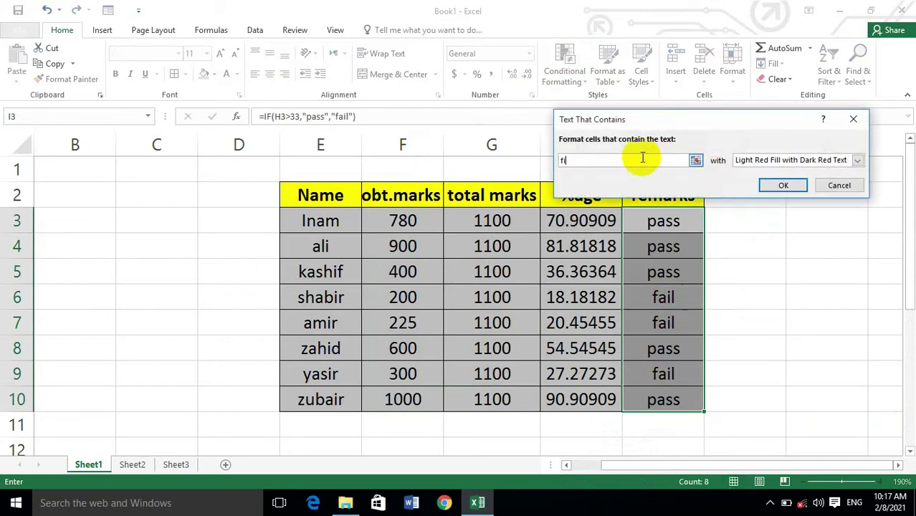
text(fail)
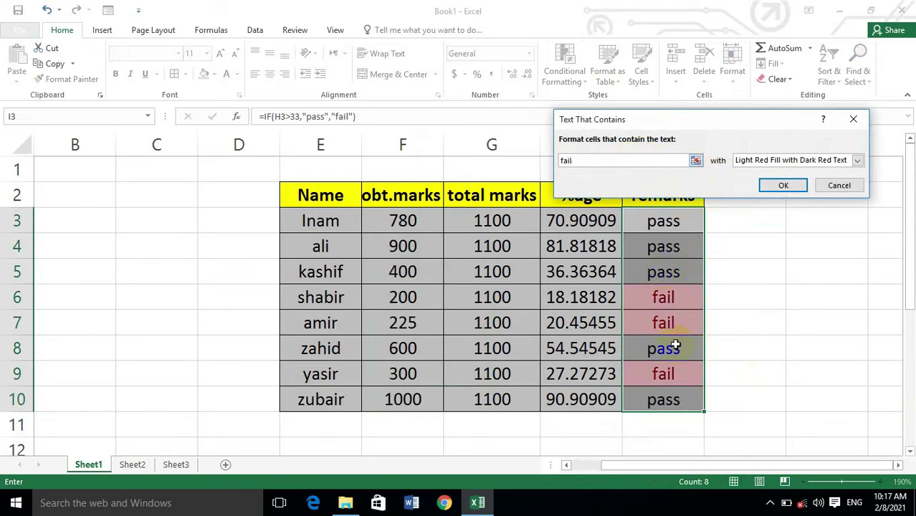
Choose Light Red Fill as the format of the Text that Contains rule
click(835, 162)
click(772, 207)
click(811, 159)
click(792, 199)
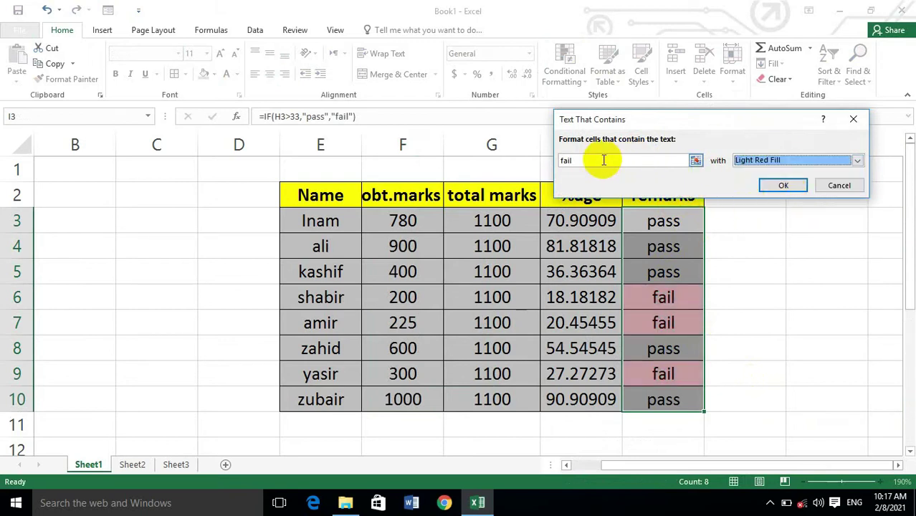
Change the rule's text to "pass", apply it to the remarks, and undo it
drag(603, 159, 536, 160)
text(pass)
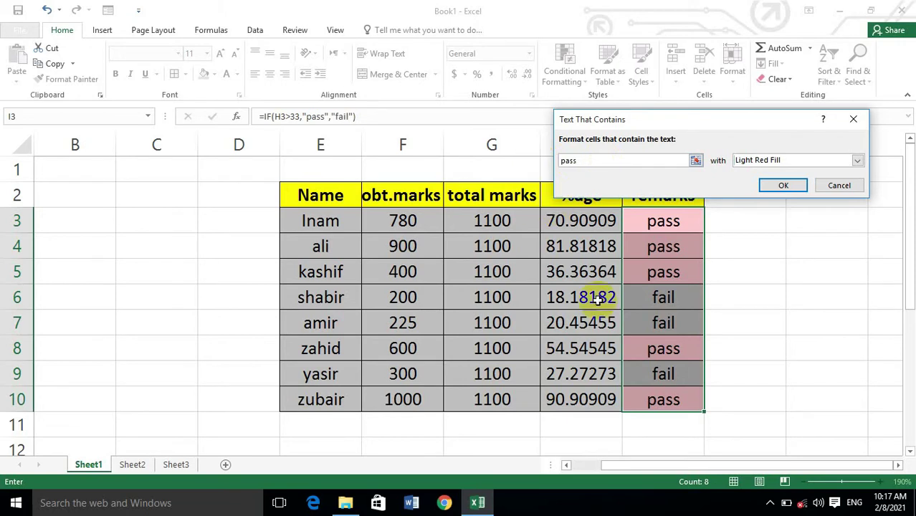
click(803, 186)
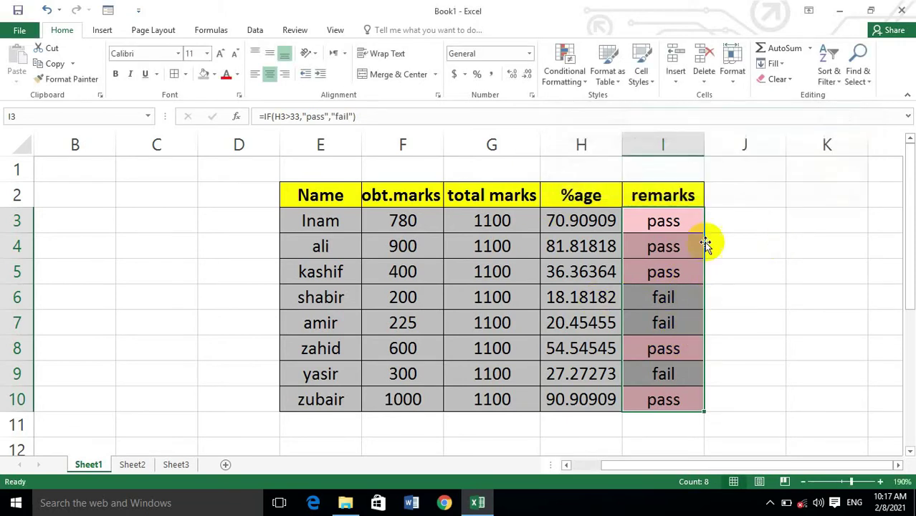
click(794, 366)
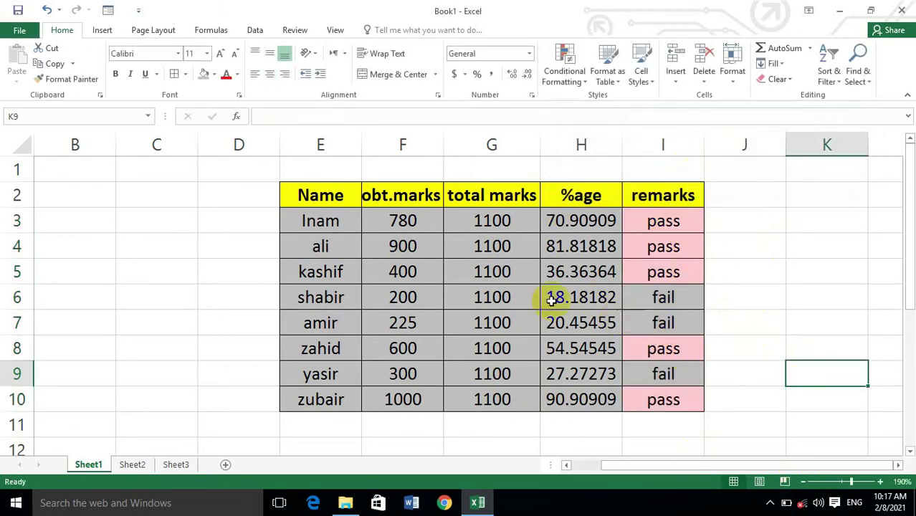
key(ctrl+z)
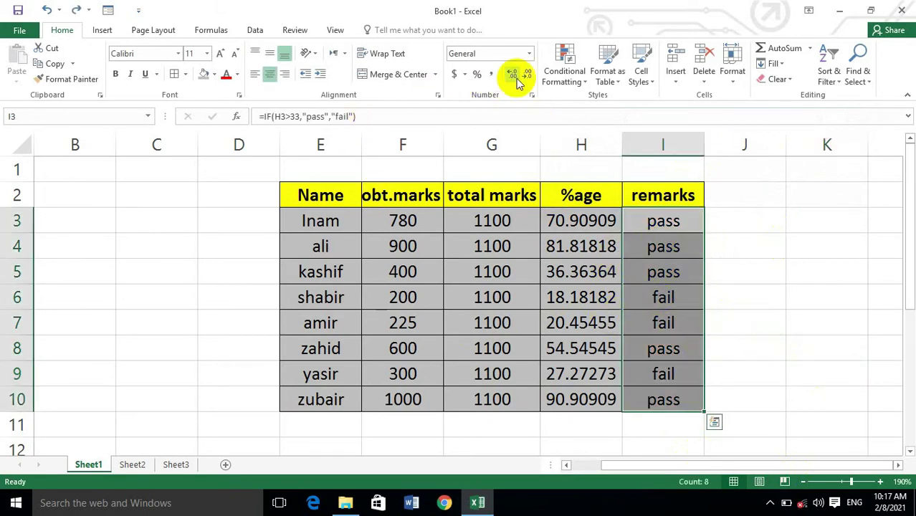
click(581, 69)
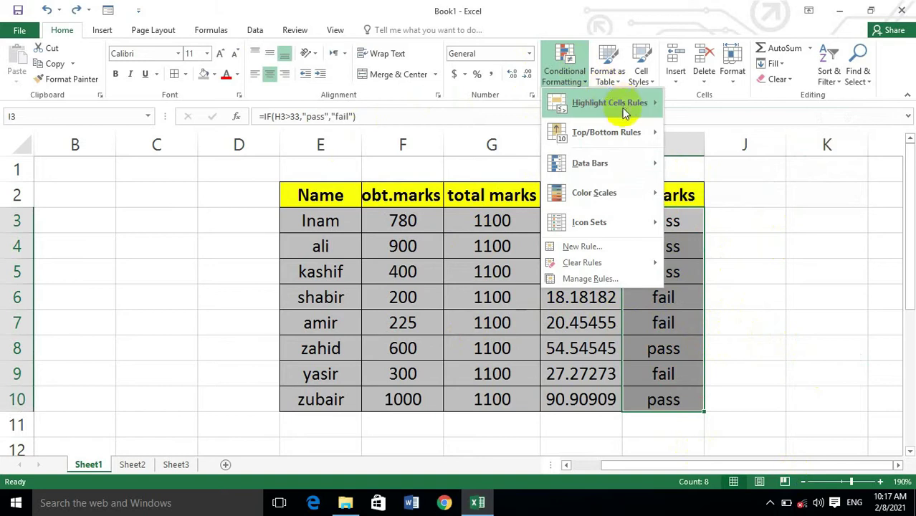
mouse_move(631, 102)
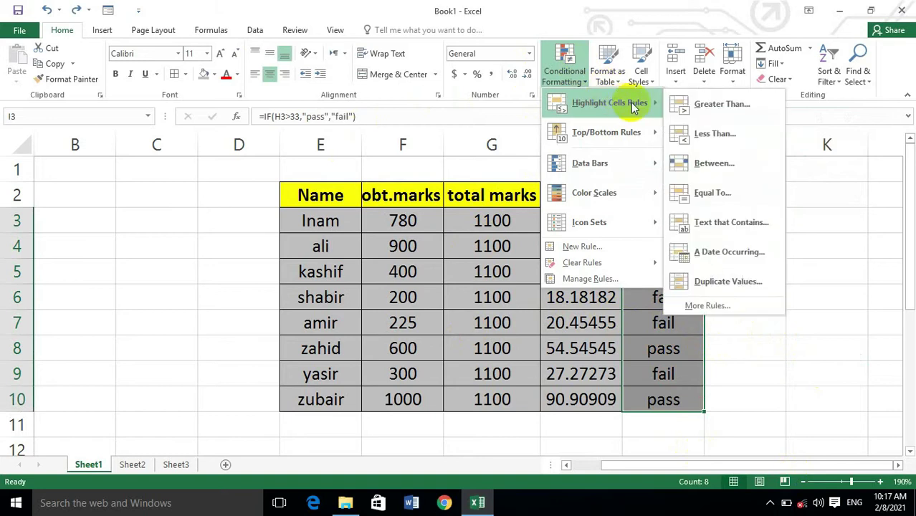
click(804, 331)
Format cell C4 as a date and enter 2/8/2021 in it
click(66, 247)
click(132, 248)
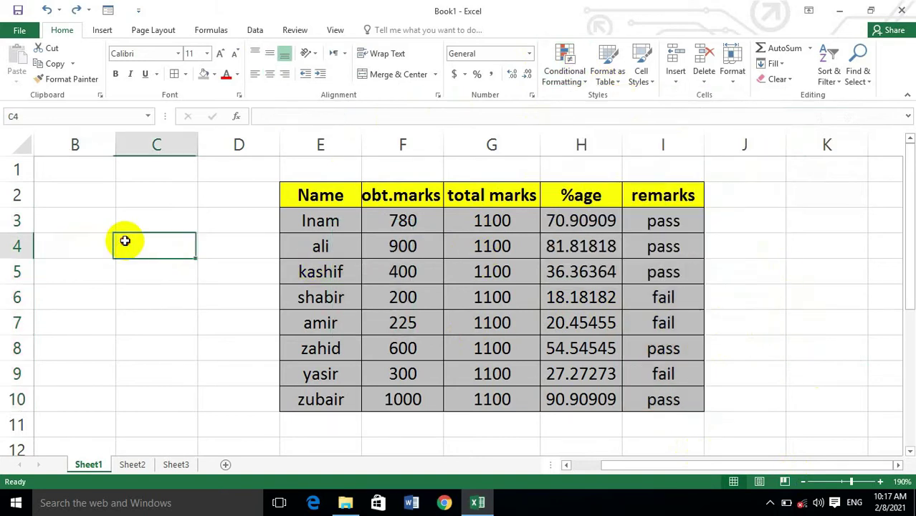
click(529, 54)
click(505, 189)
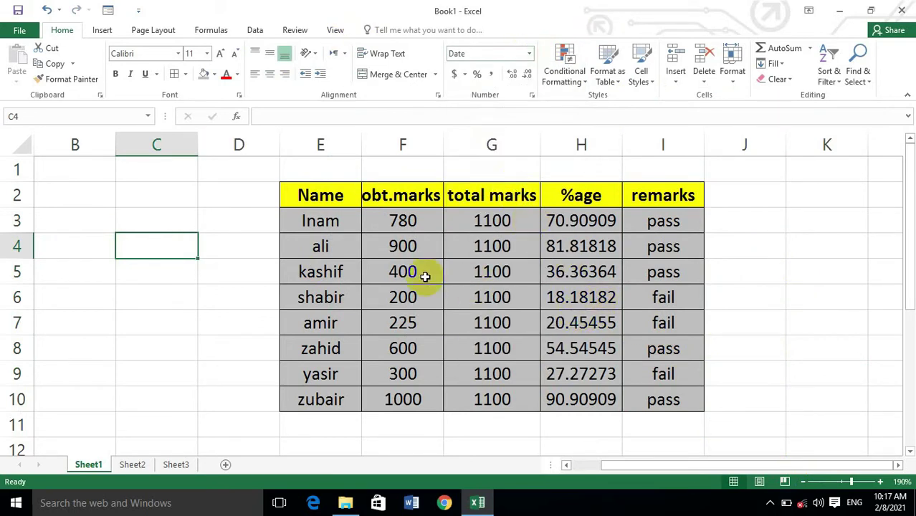
text(2/8/2021)
key(Return)
Fill the date series from C4 down to C9 and autofit the width of column C
click(192, 247)
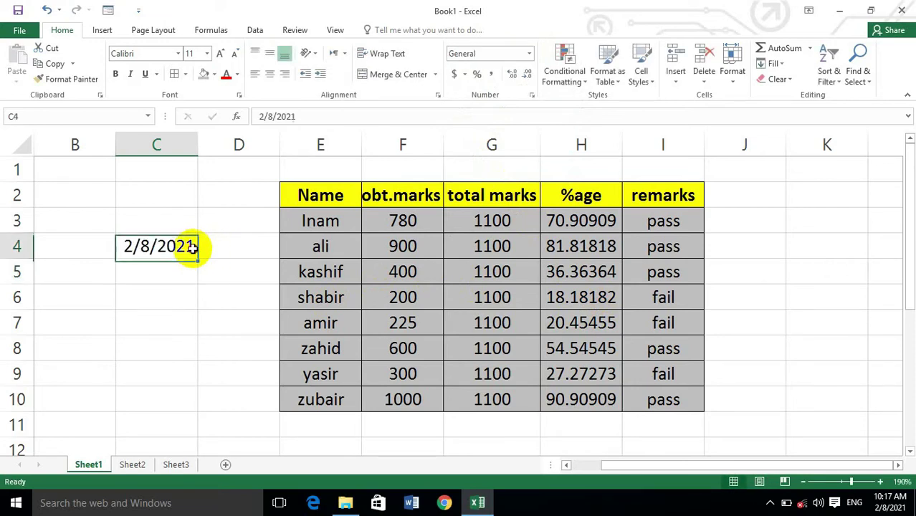
drag(196, 258, 183, 396)
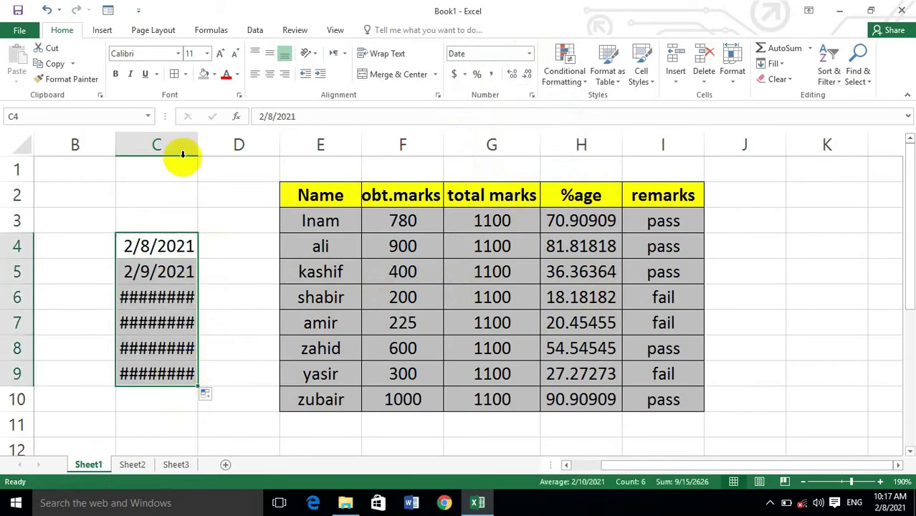
double_click(198, 135)
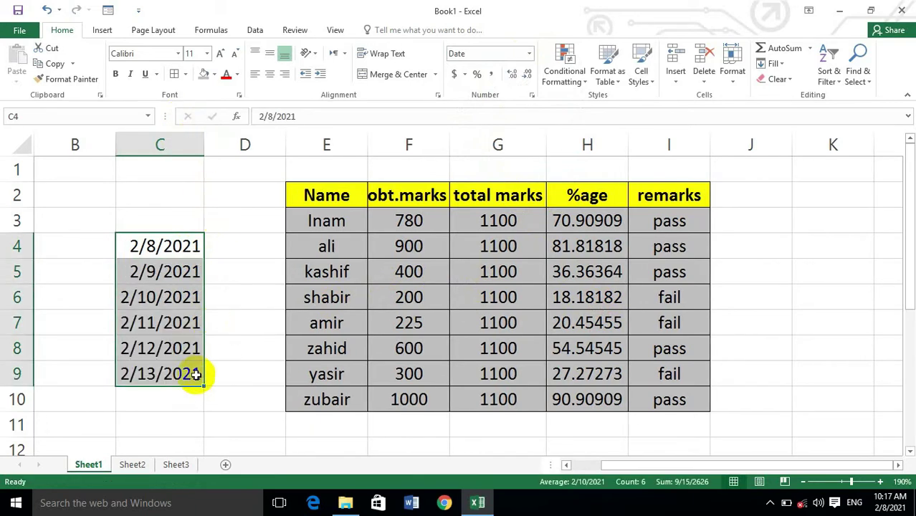
Extend the date series down to C13 and autofit column C again at 170% zoom
drag(203, 390, 199, 430)
scroll(218, 343, up, 1)
scroll(219, 344, down, 1)
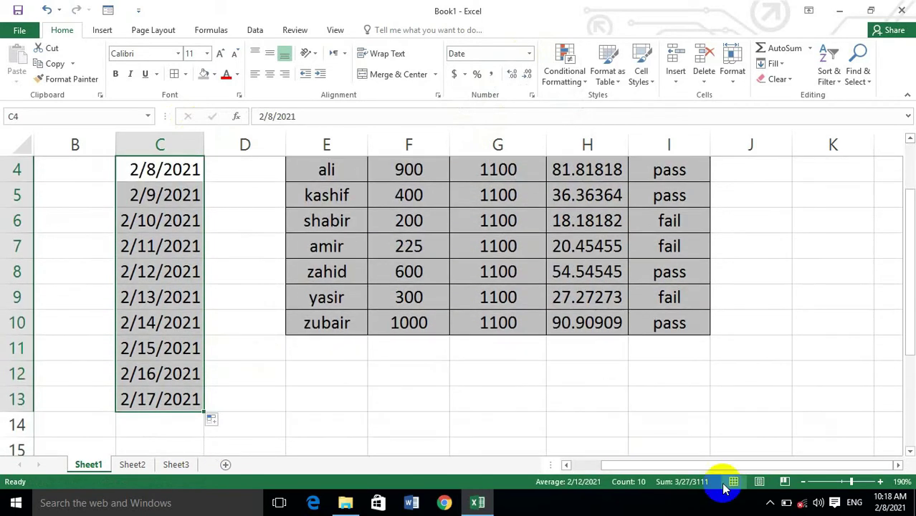
click(804, 488)
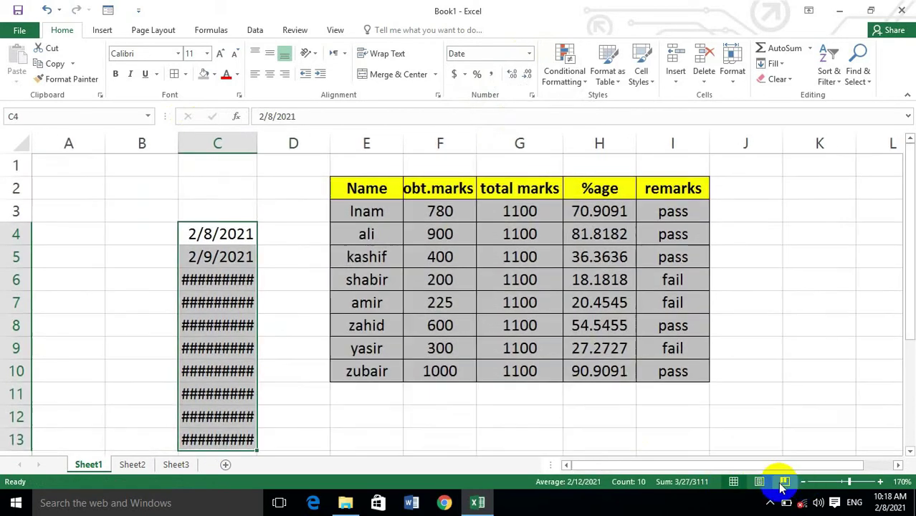
double_click(257, 143)
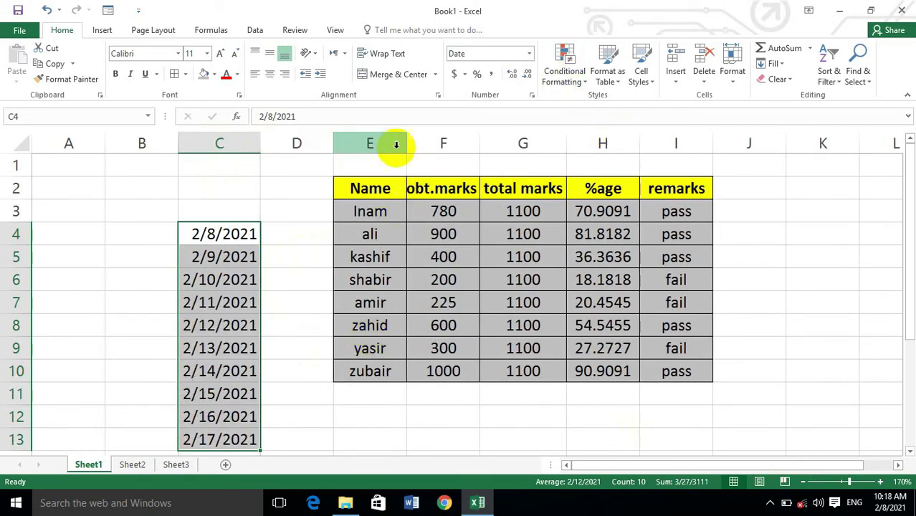
Start an A Date Occurring highlight rule on the dates in C4:C13 and set its period to Today
click(580, 72)
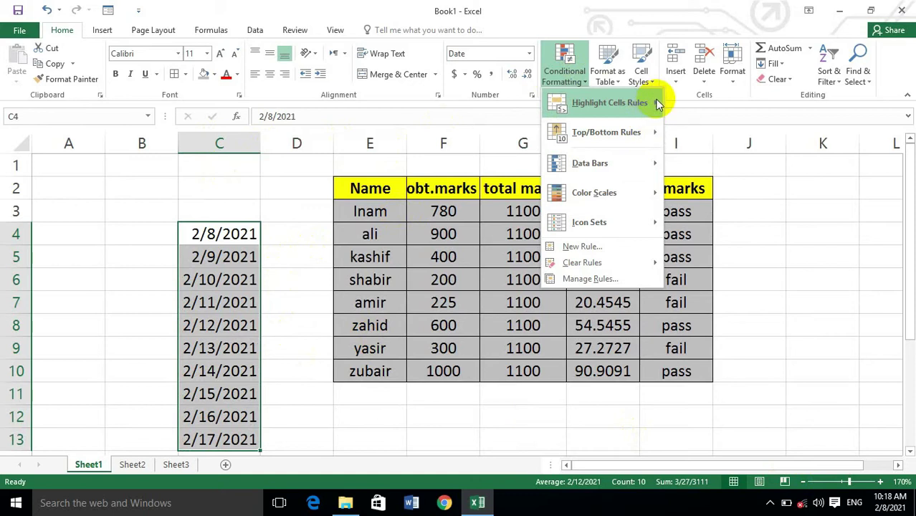
mouse_move(658, 104)
click(726, 252)
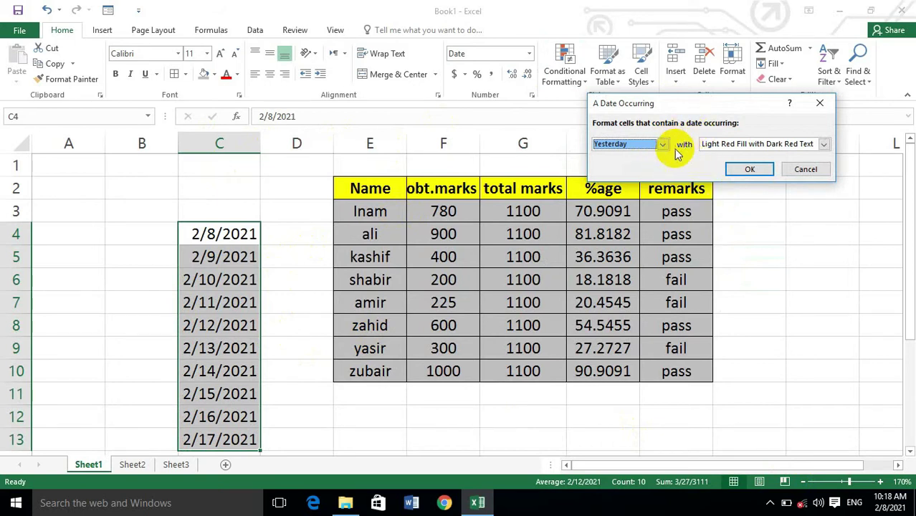
click(667, 144)
click(631, 167)
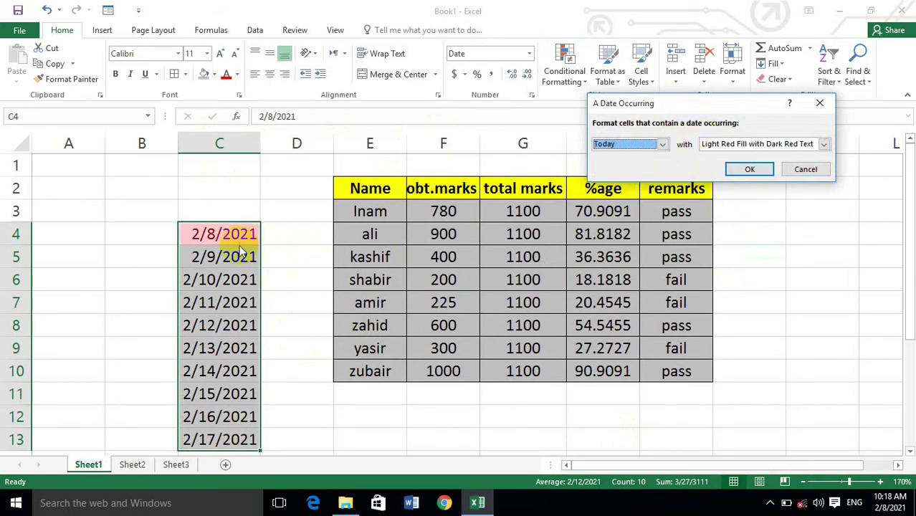
drag(749, 106, 799, 106)
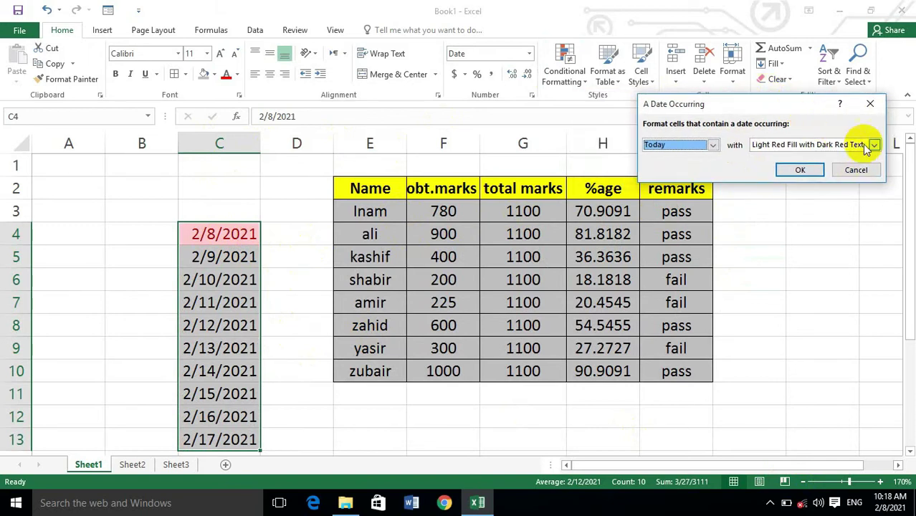
Try the Red Border format for the Today rule, then switch it to Light Red Fill
click(874, 145)
click(773, 201)
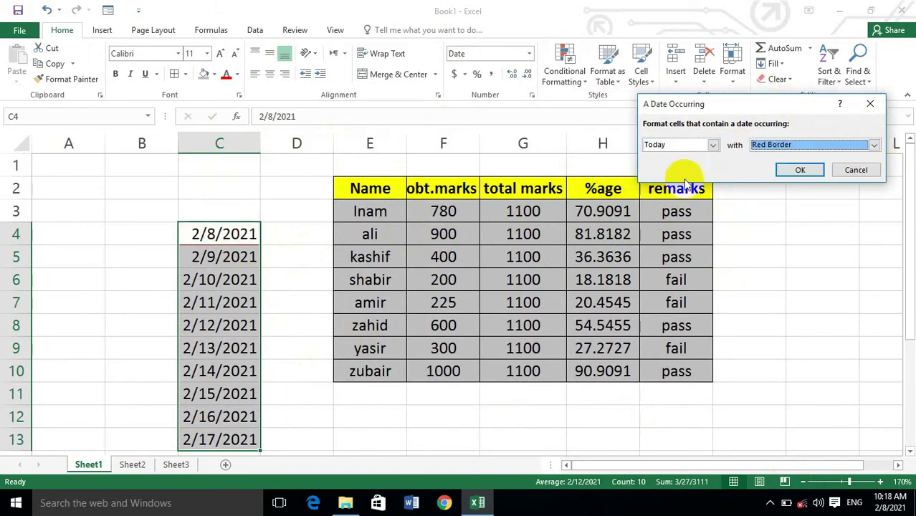
click(848, 148)
click(803, 184)
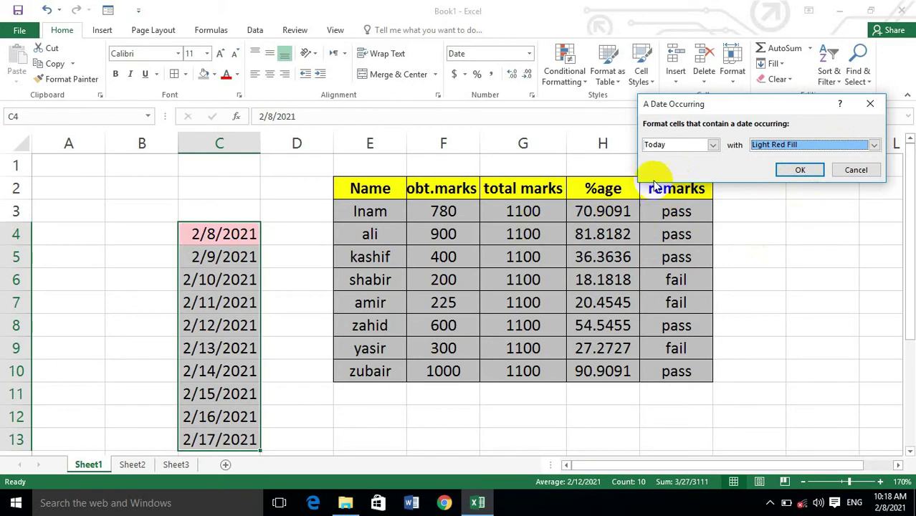
Preview the date rule with the periods Tomorrow, Last week and In the last 7 days
click(712, 145)
click(673, 175)
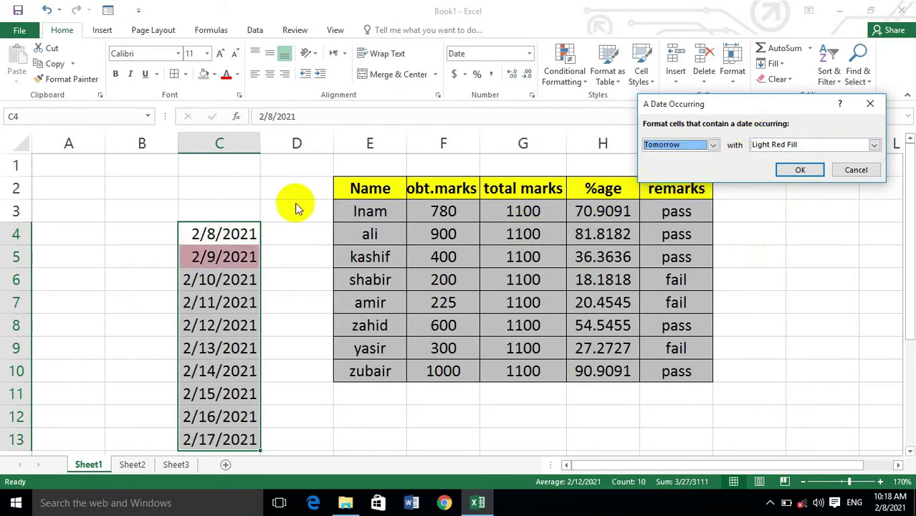
click(661, 144)
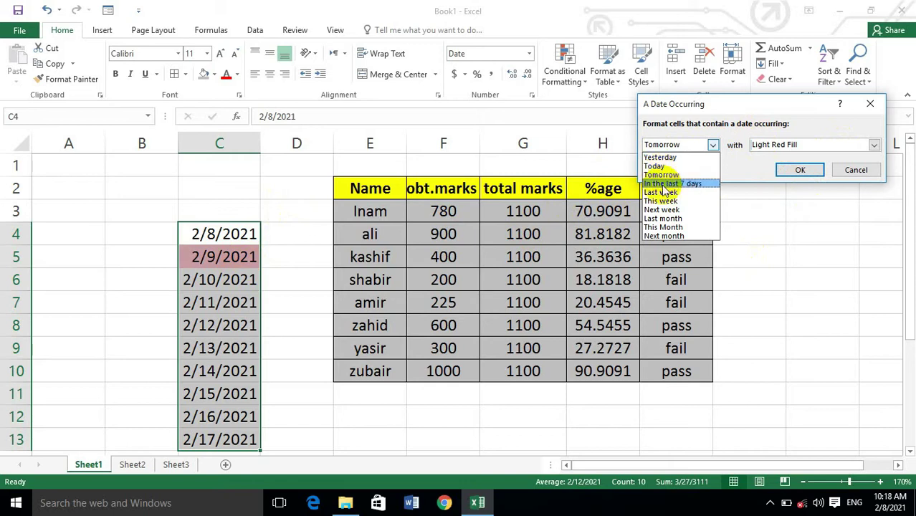
click(665, 193)
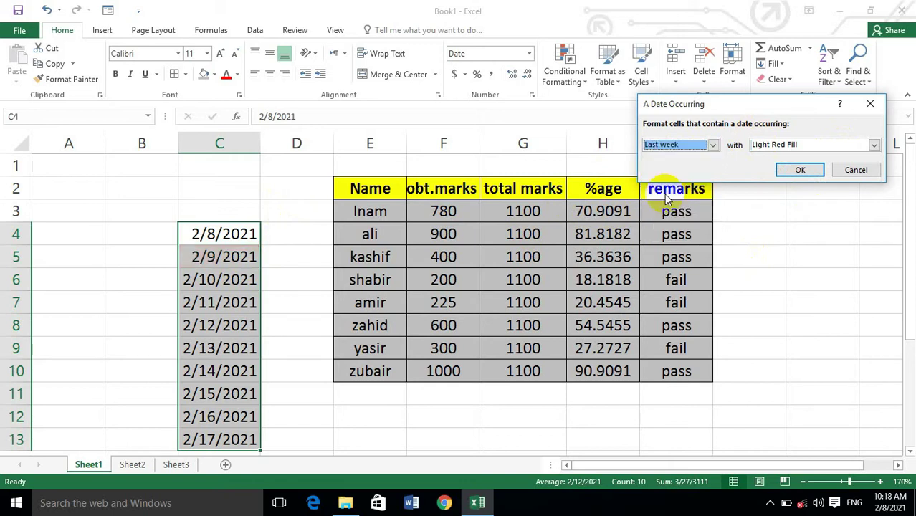
click(674, 147)
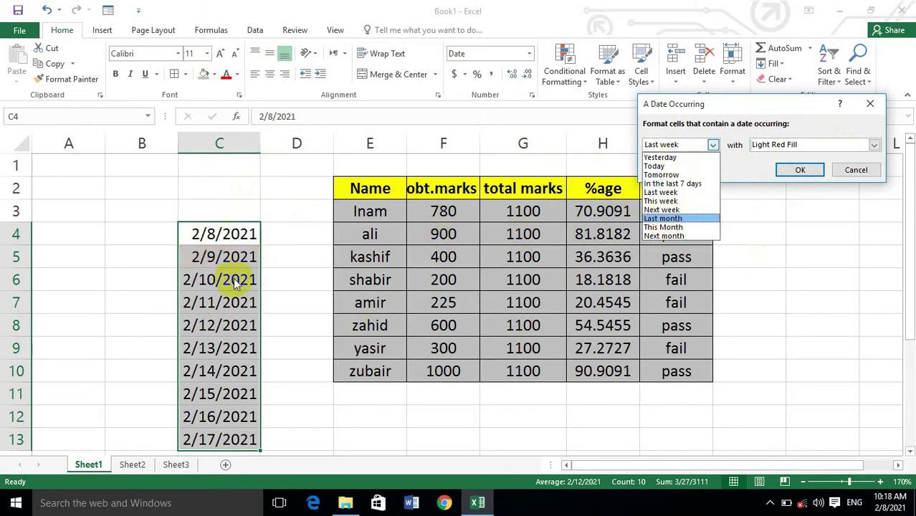
click(669, 185)
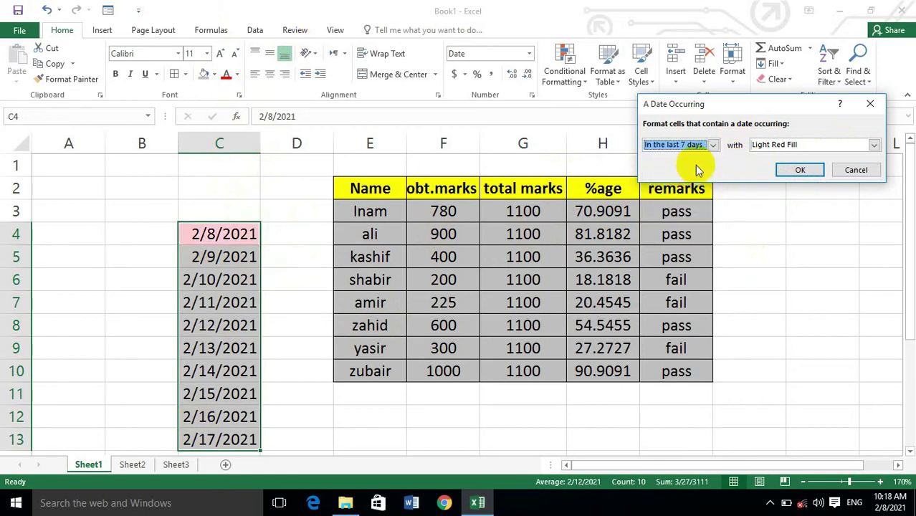
Set the date rule to Yesterday and try Light Red Fill, then Yellow Fill with Dark Yellow Text
click(710, 145)
click(660, 157)
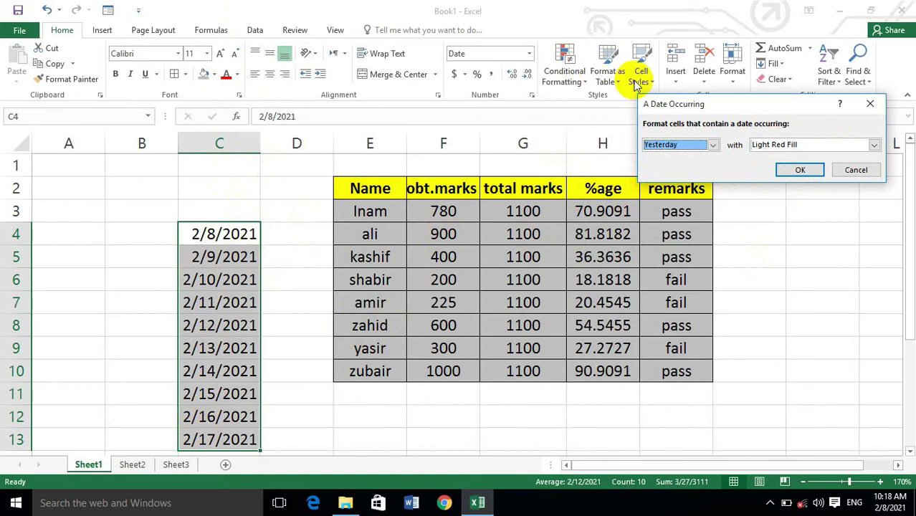
click(846, 146)
click(816, 185)
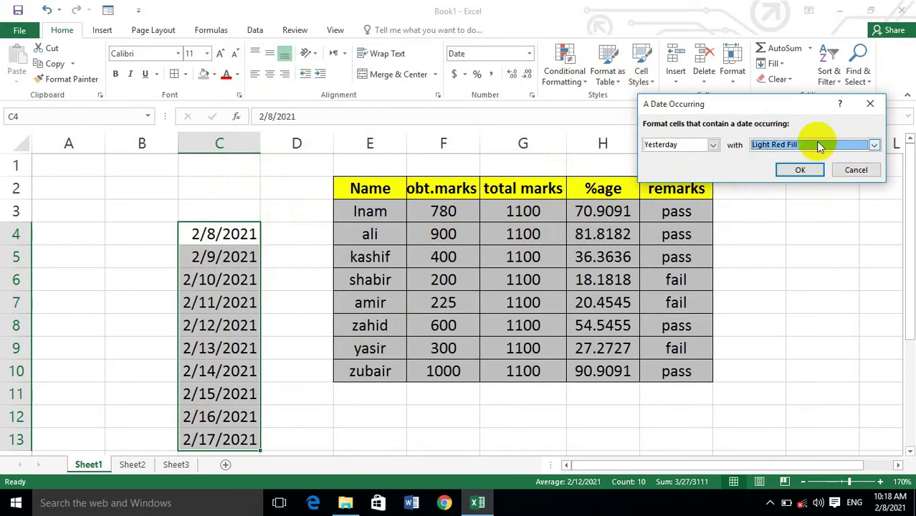
click(818, 144)
click(819, 166)
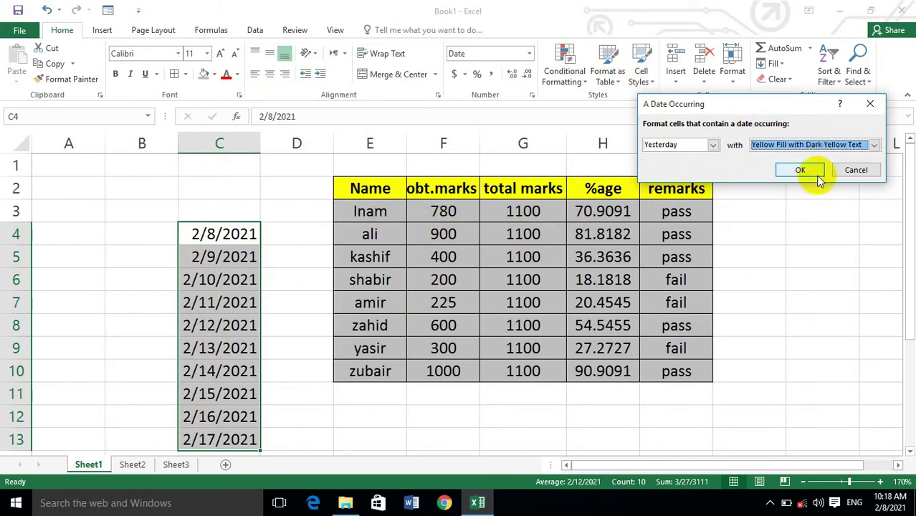
Give the date rule a custom format with a standard red font colour
click(818, 144)
click(798, 211)
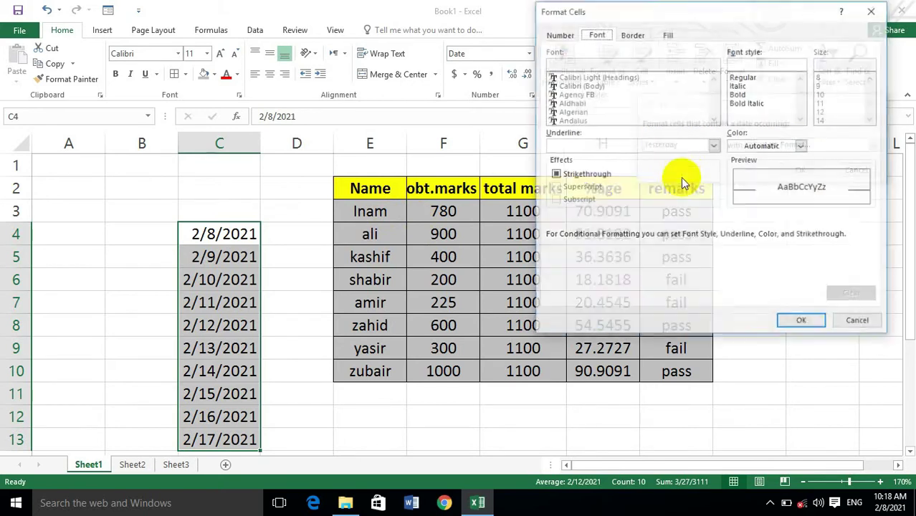
click(574, 175)
click(802, 146)
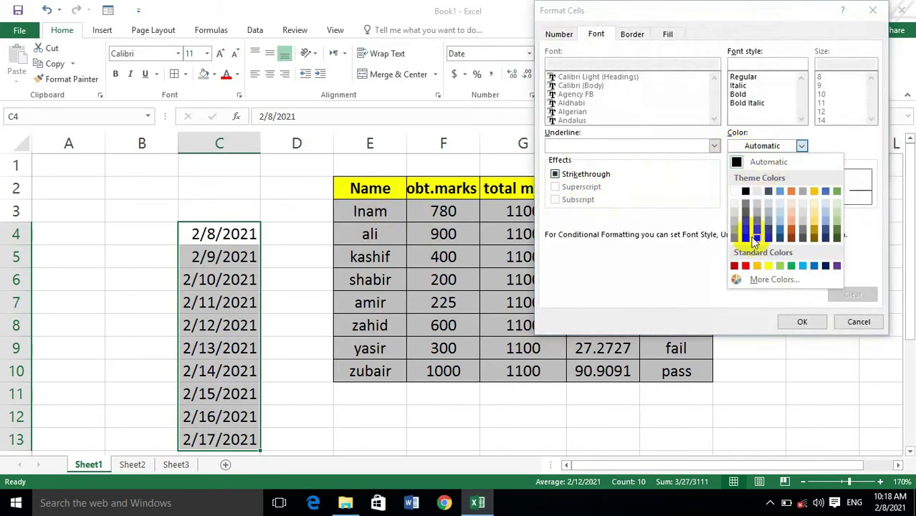
click(748, 266)
click(793, 322)
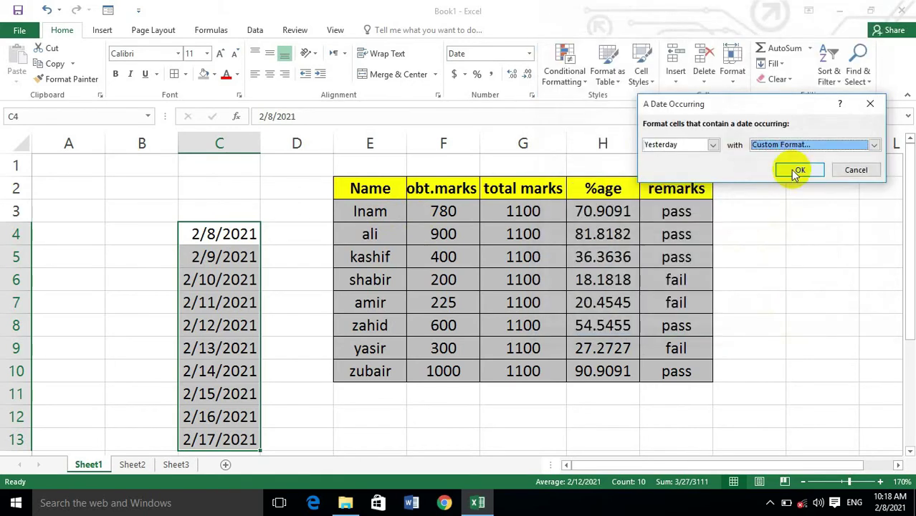
Preview the custom format on the Today period and cancel the date rule
click(713, 145)
click(710, 169)
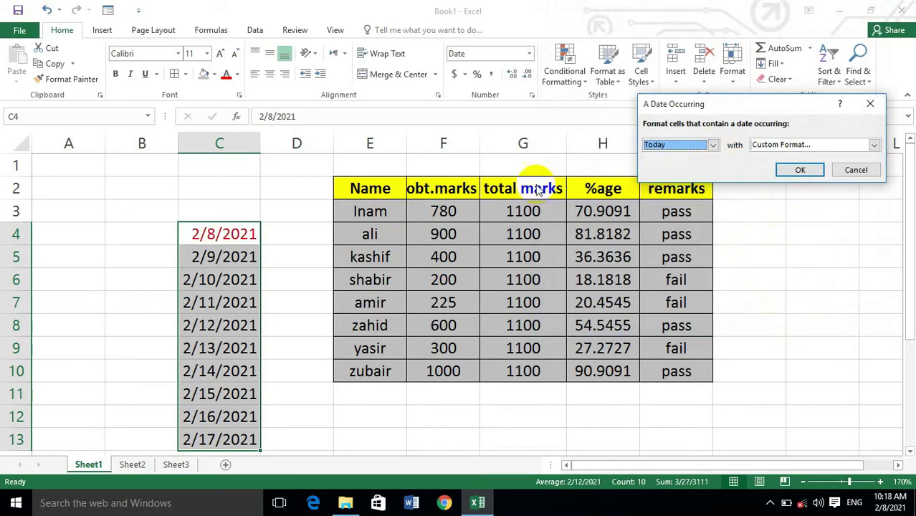
click(847, 173)
click(569, 77)
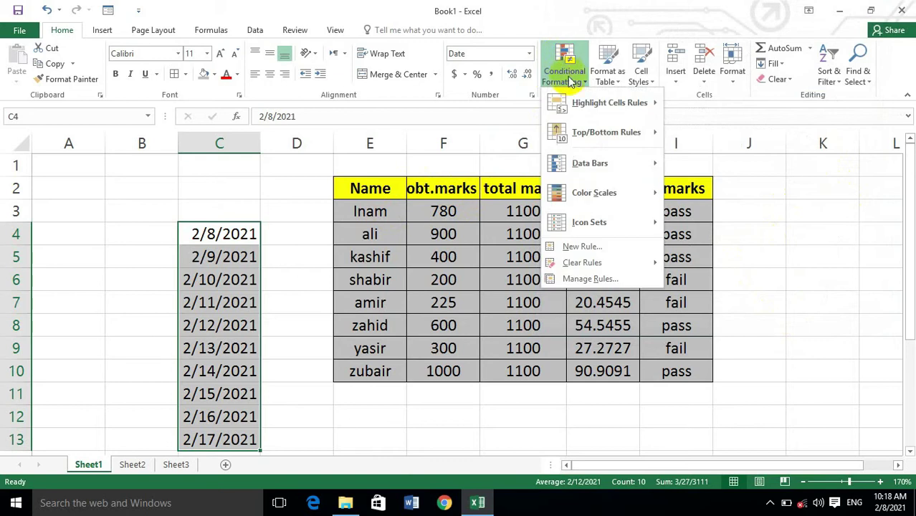
mouse_move(609, 102)
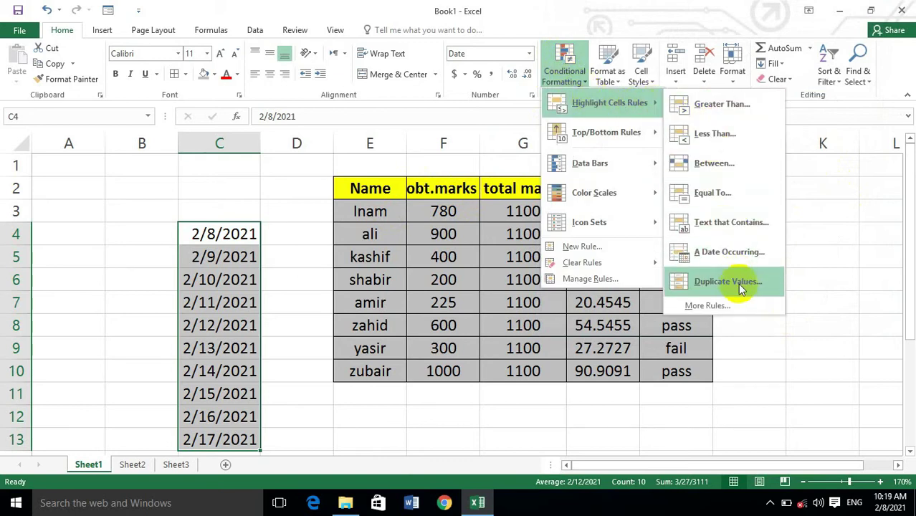
click(836, 299)
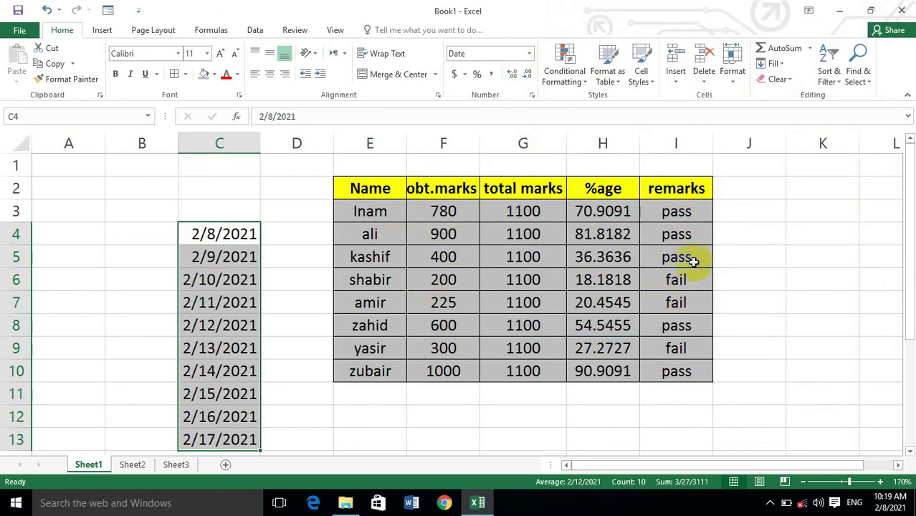
click(566, 72)
click(733, 192)
Start a Duplicate Values highlight rule on the remarks in I3:I10, keeping its dialog clear of the selected cells
drag(710, 214, 694, 373)
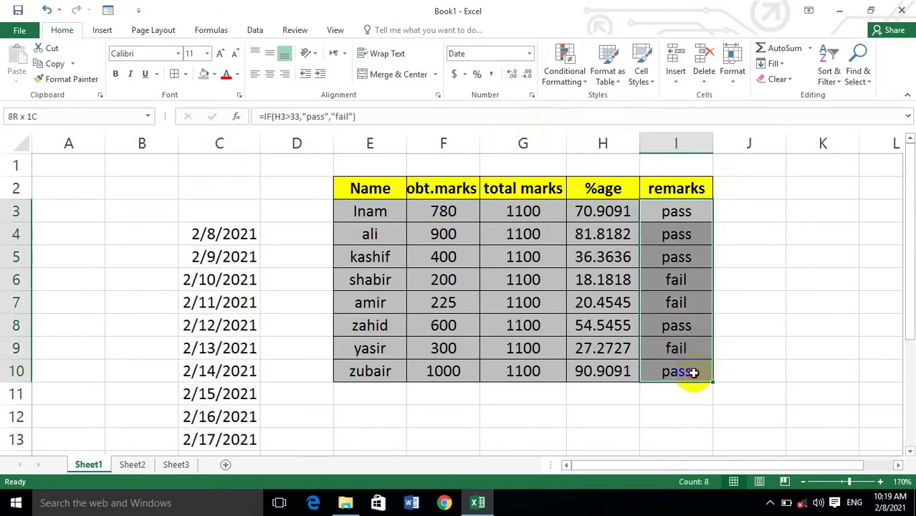
click(566, 72)
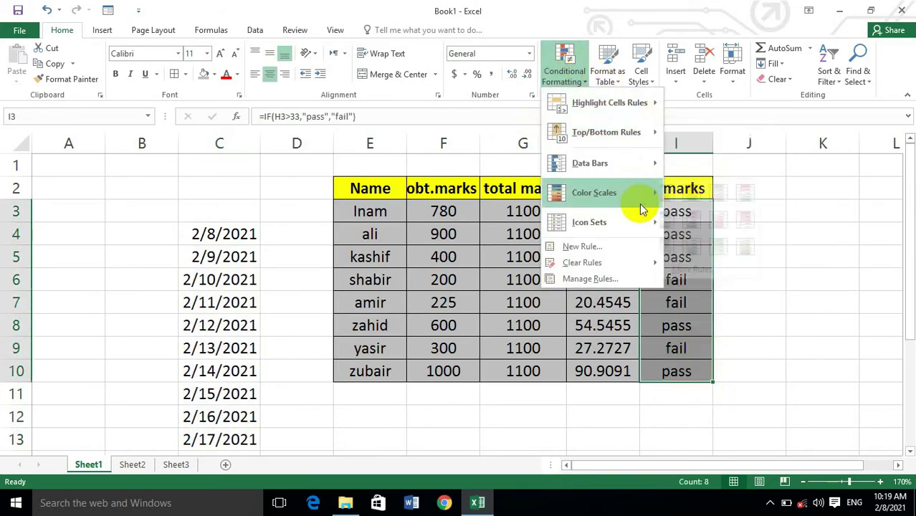
mouse_move(631, 102)
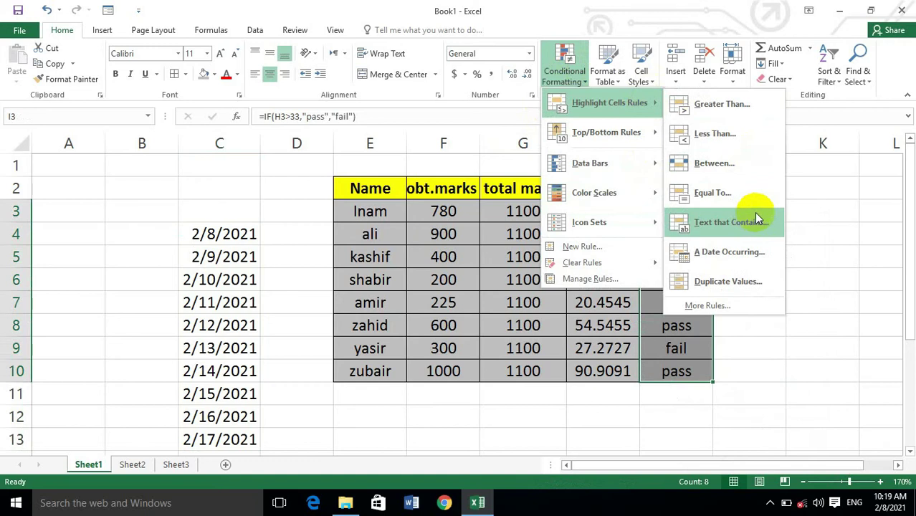
click(728, 287)
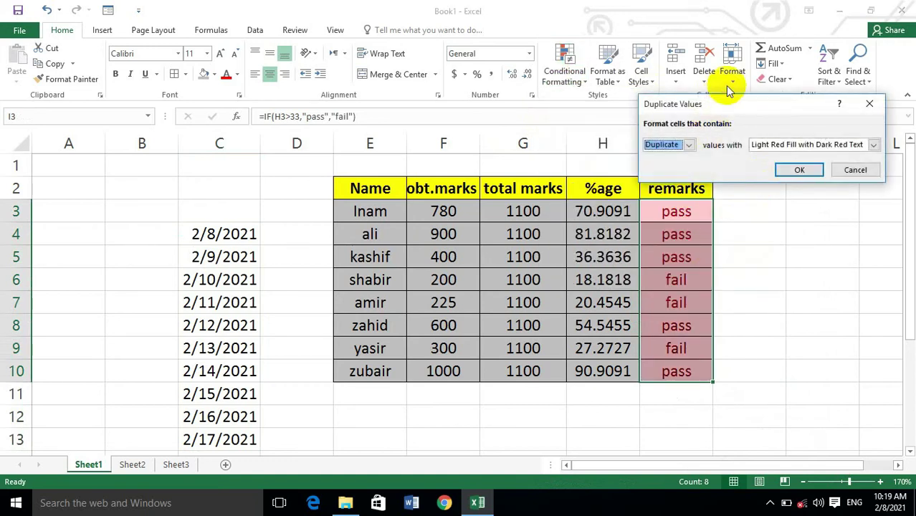
click(727, 123)
drag(723, 113, 368, 109)
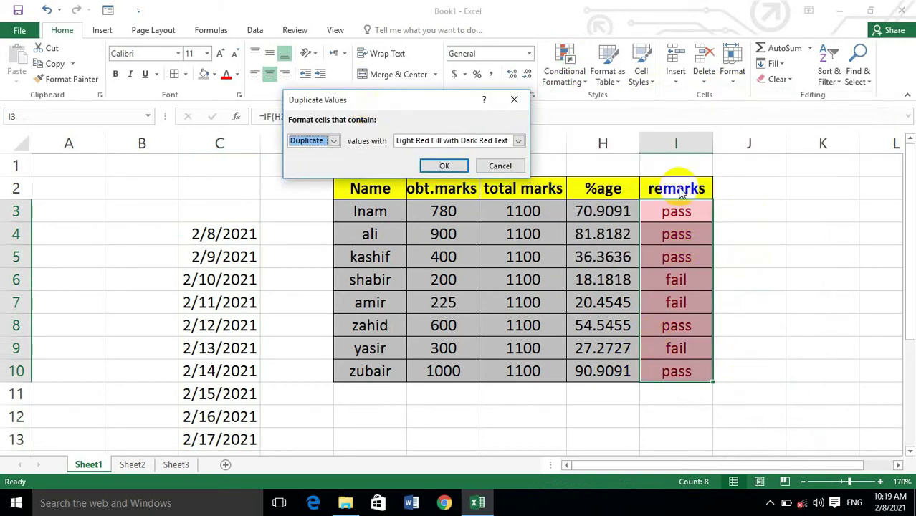
Try the Red Border format on the duplicate remarks, then switch to Green Fill with Dark Green Text
click(518, 141)
click(471, 177)
click(518, 141)
click(470, 196)
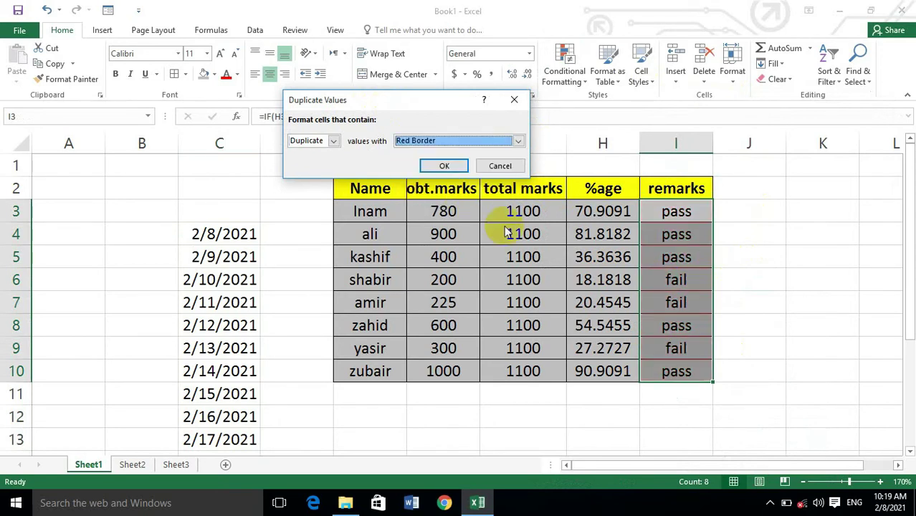
click(518, 141)
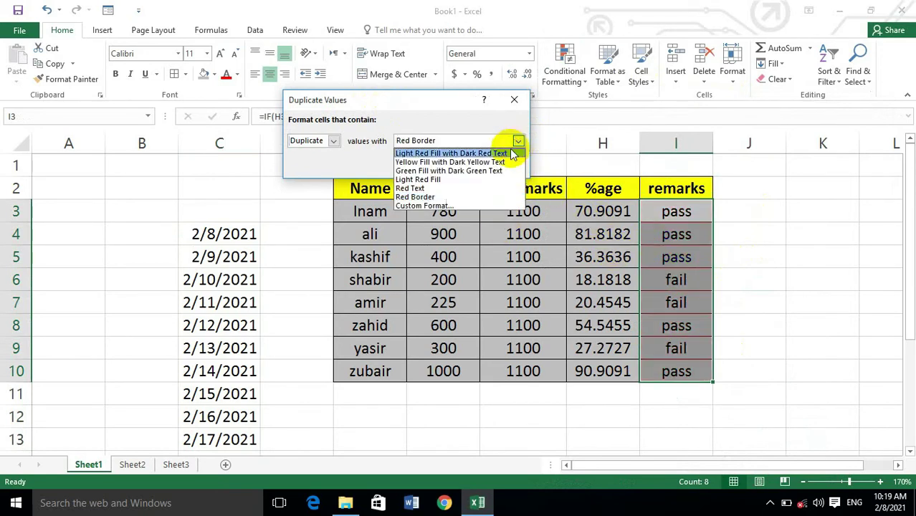
click(445, 167)
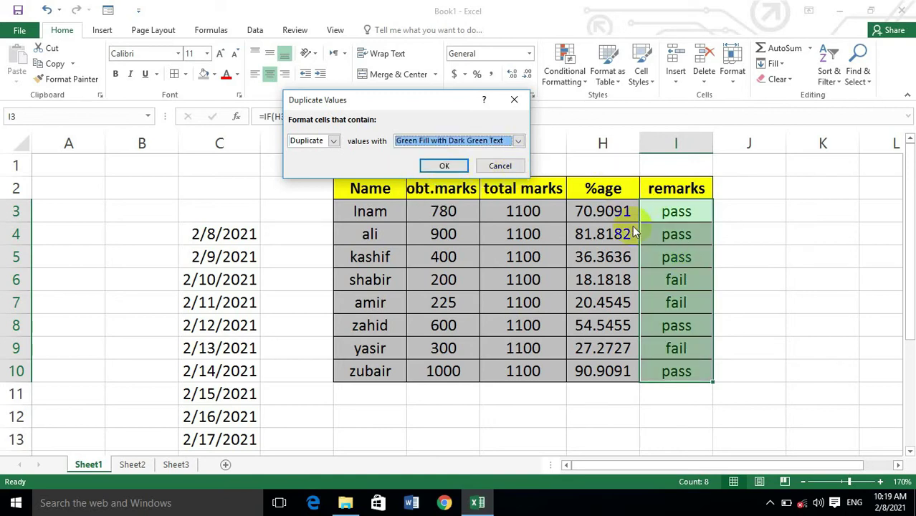
Switch the remarks rule to Unique values and cancel it
click(333, 140)
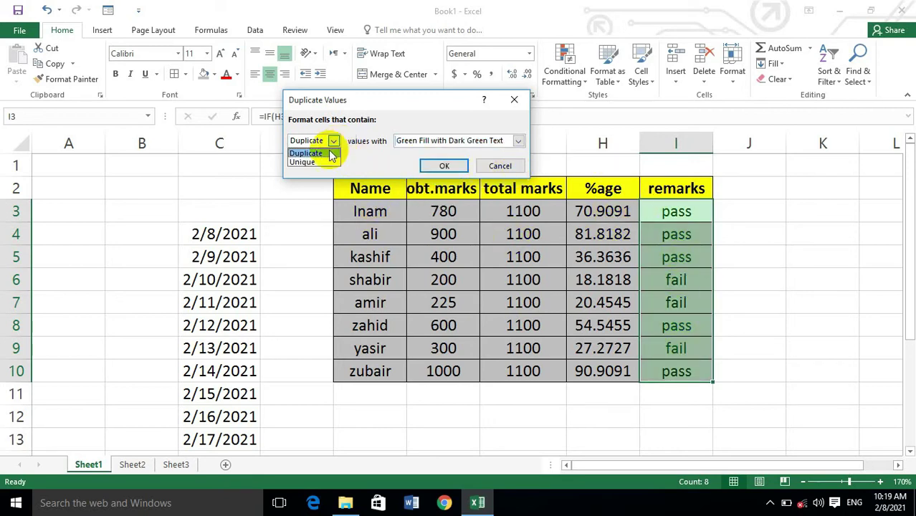
click(323, 162)
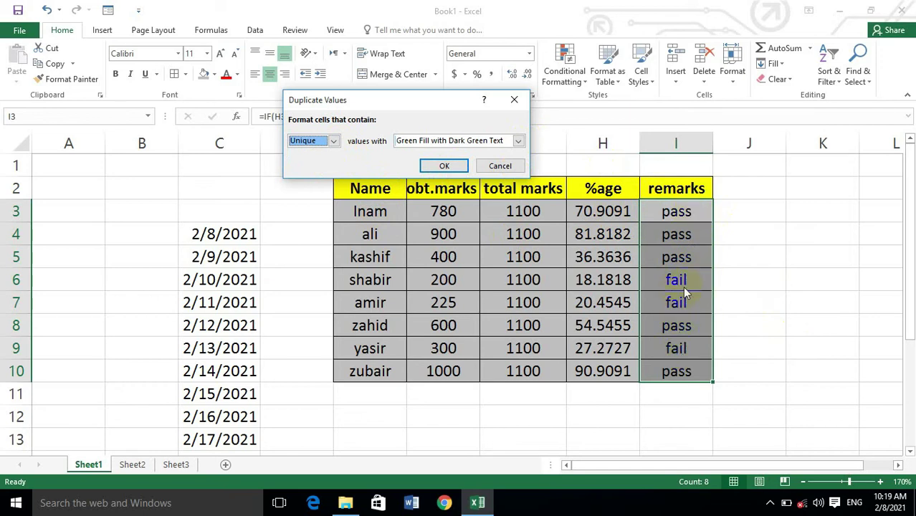
click(502, 167)
Start a Duplicate Values highlight rule on the marks in F3:F10 and switch it between Duplicate and Unique values
drag(450, 214, 451, 367)
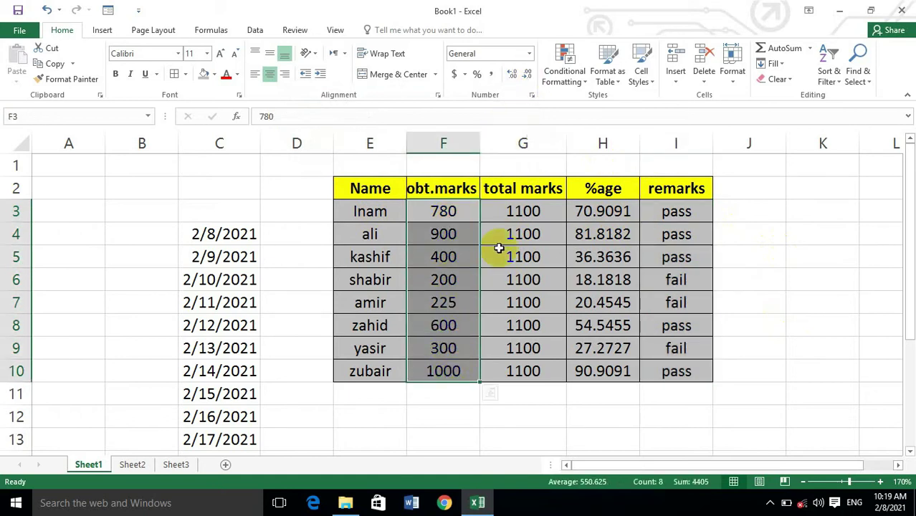
click(567, 75)
mouse_move(601, 111)
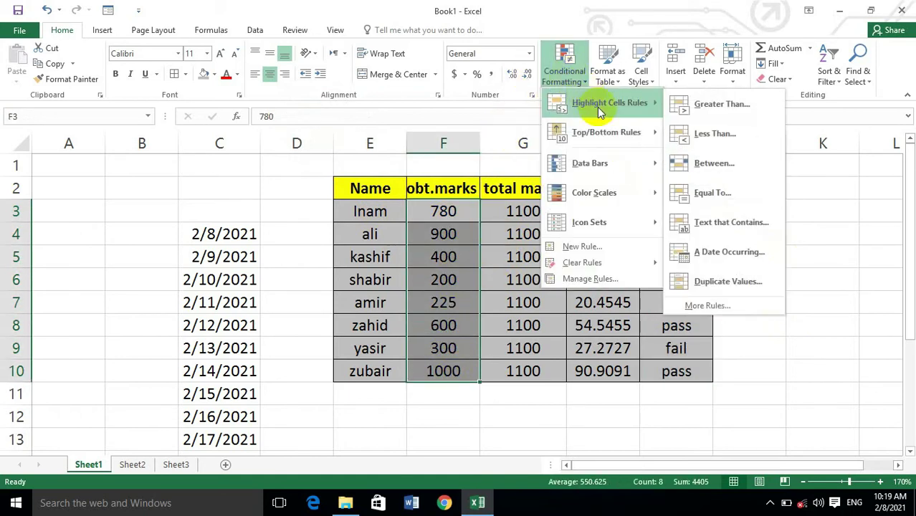
click(728, 281)
drag(440, 99, 799, 99)
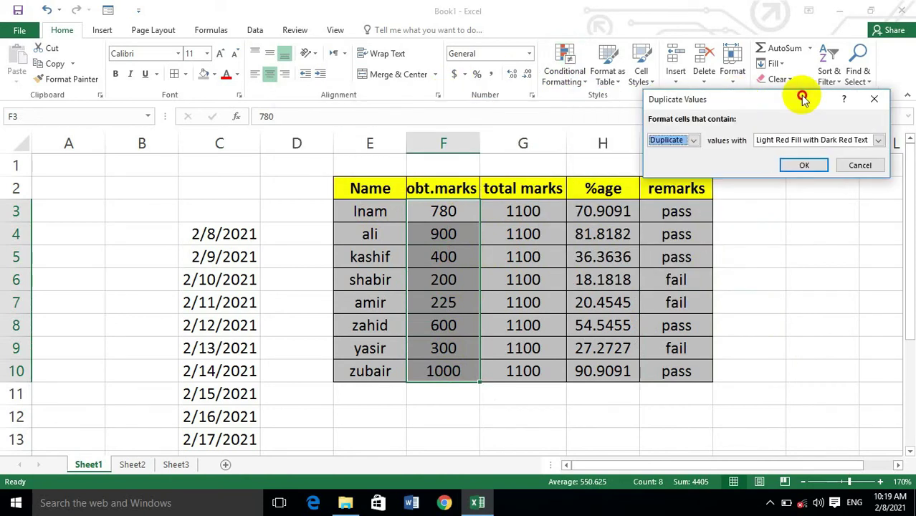
click(672, 162)
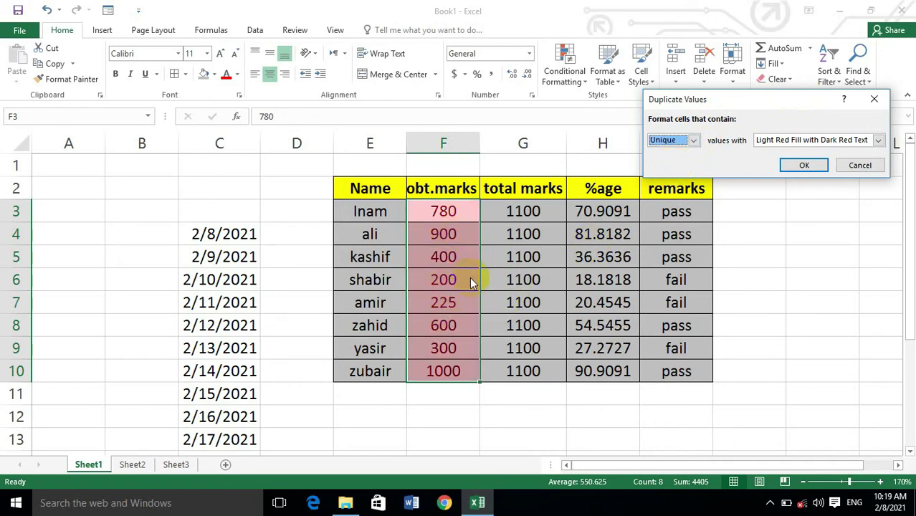
click(692, 141)
click(674, 151)
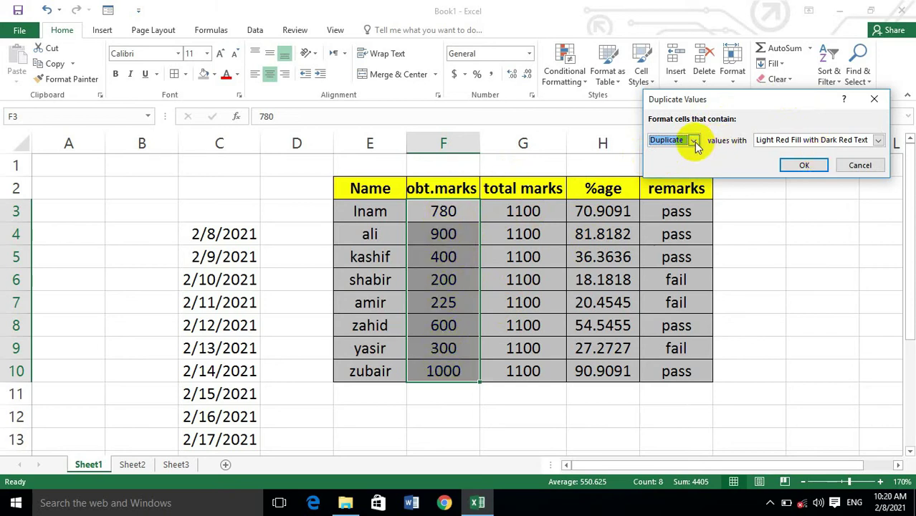
click(681, 161)
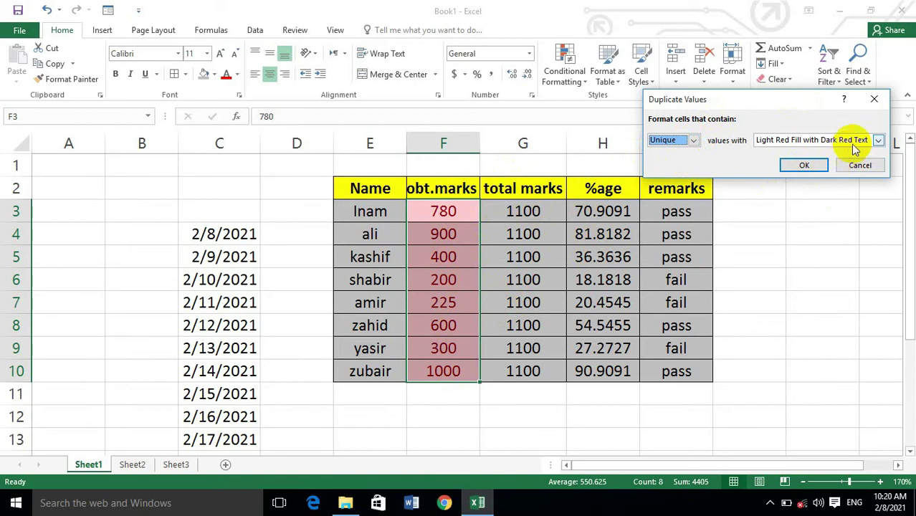
Try Yellow Fill with Dark Yellow Text on the unique marks and cancel the rule
click(878, 141)
click(846, 162)
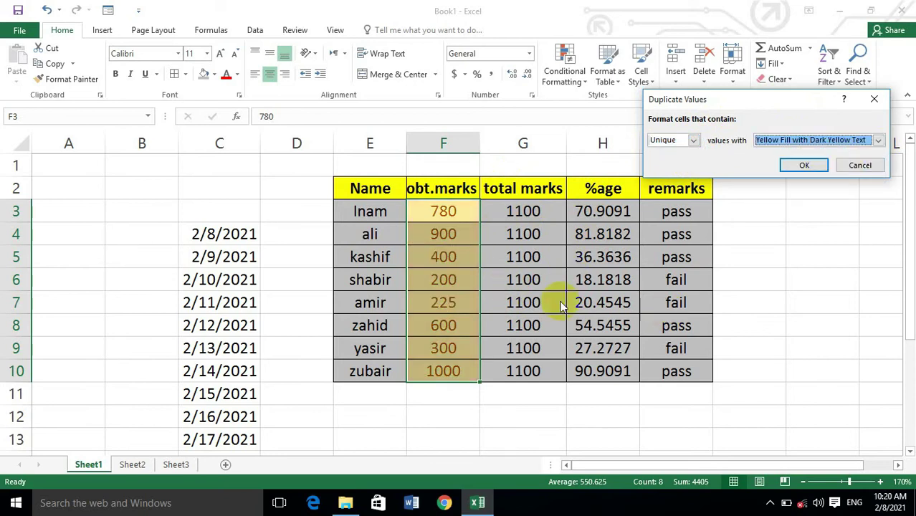
click(860, 165)
Start a custom highlight rule on the obtained marks in F3:F10 for cell values greater than 800
click(596, 73)
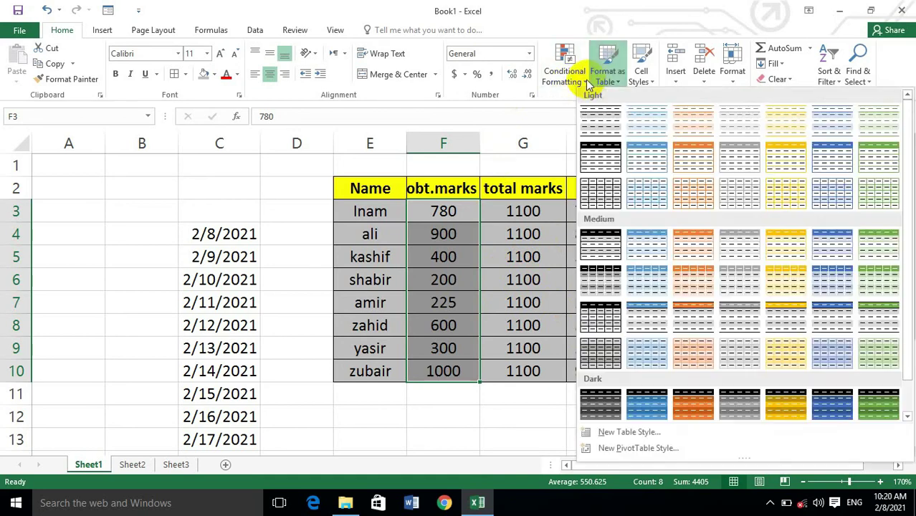
click(587, 84)
mouse_move(646, 103)
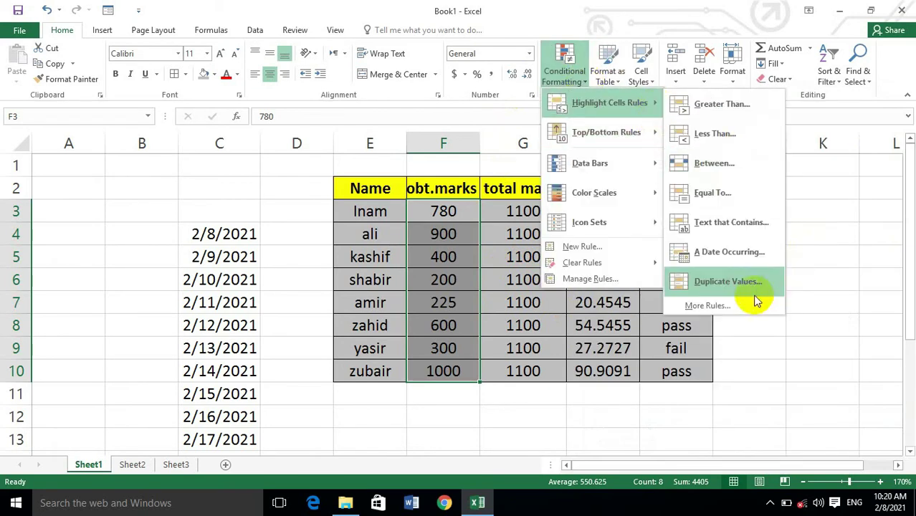
click(722, 308)
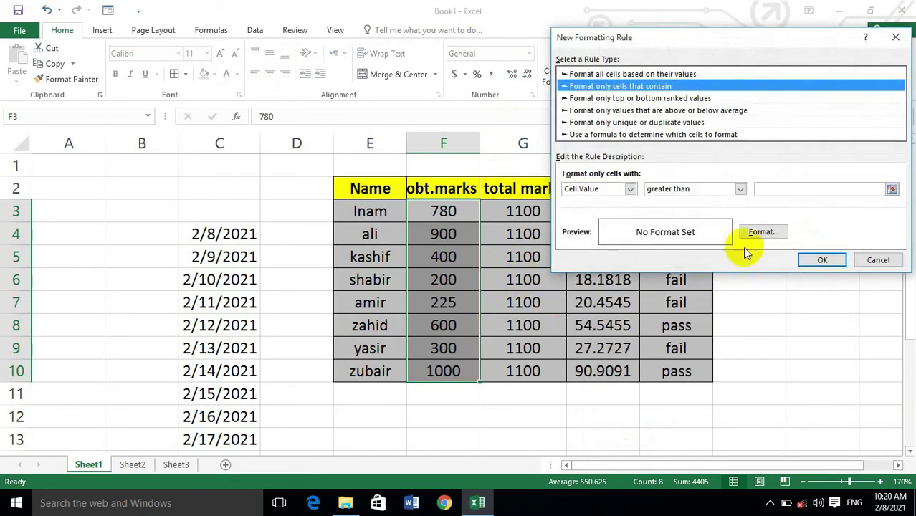
drag(699, 40, 611, 24)
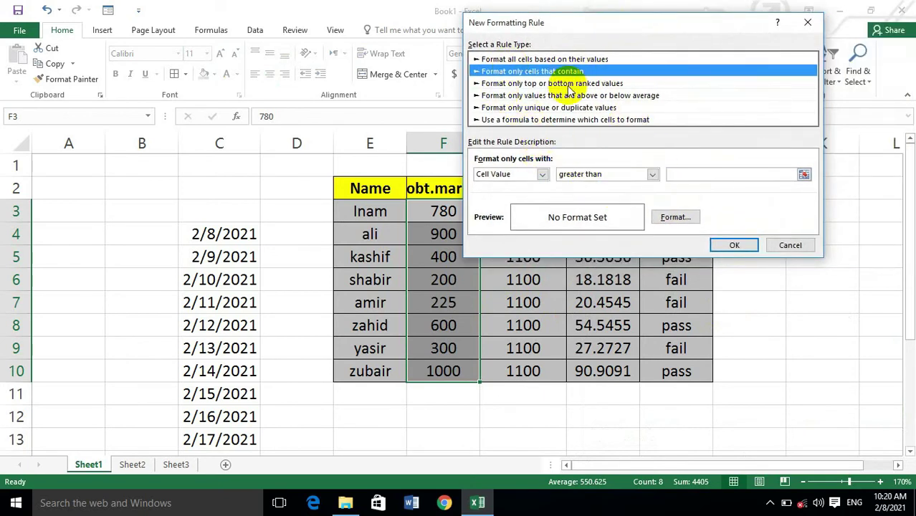
click(542, 174)
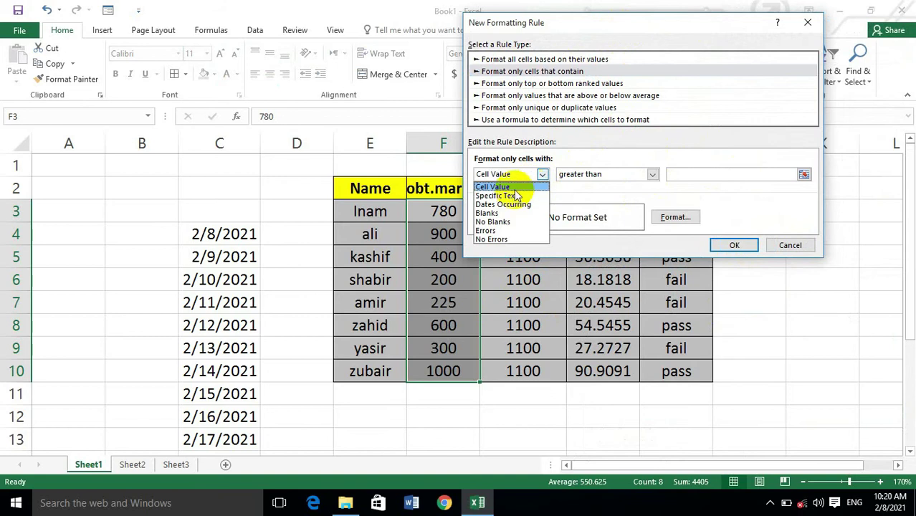
click(572, 178)
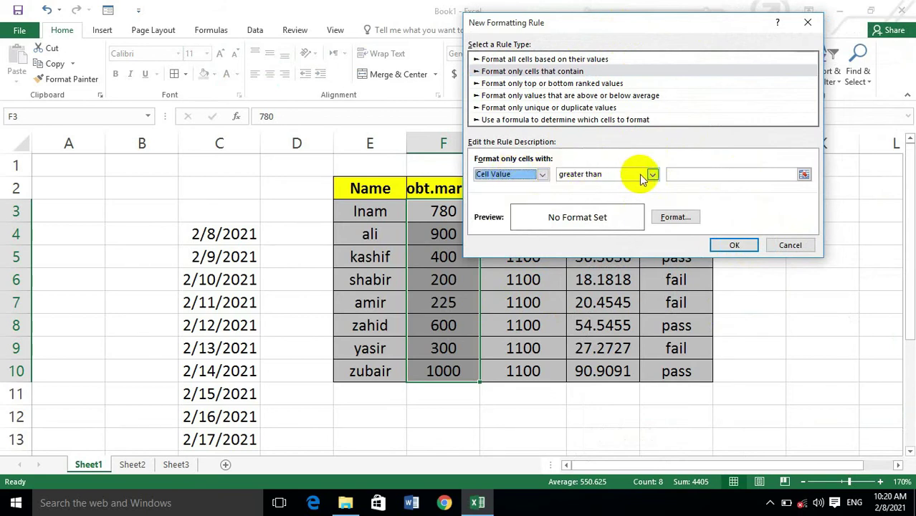
click(542, 175)
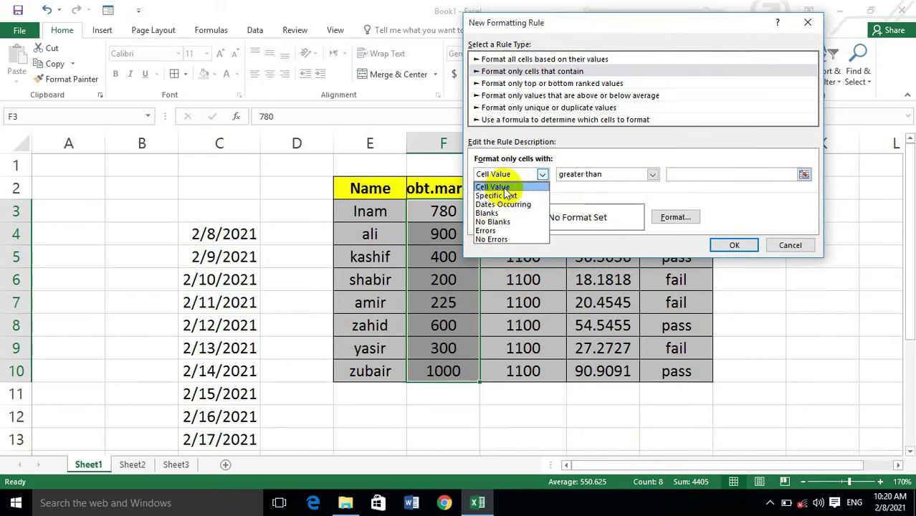
click(674, 180)
click(691, 175)
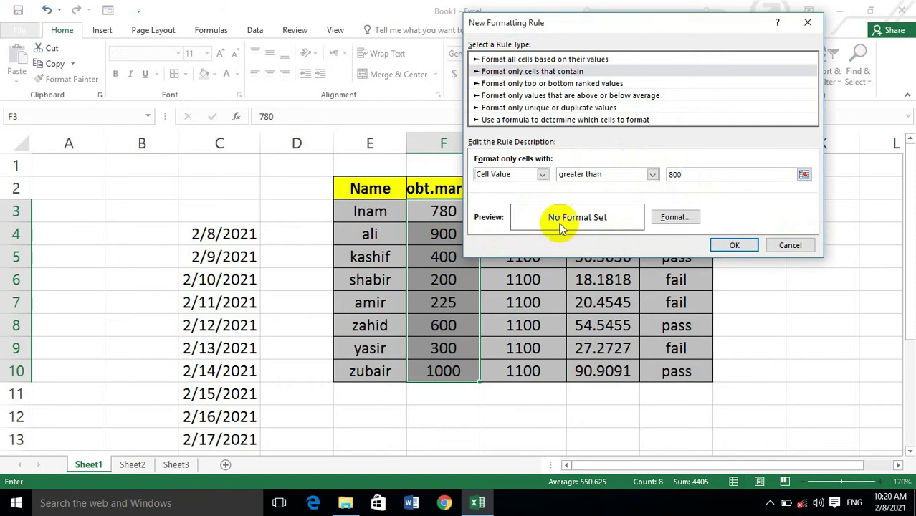
Give the greater-than-800 rule a red font colour and apply it to the marks
click(684, 216)
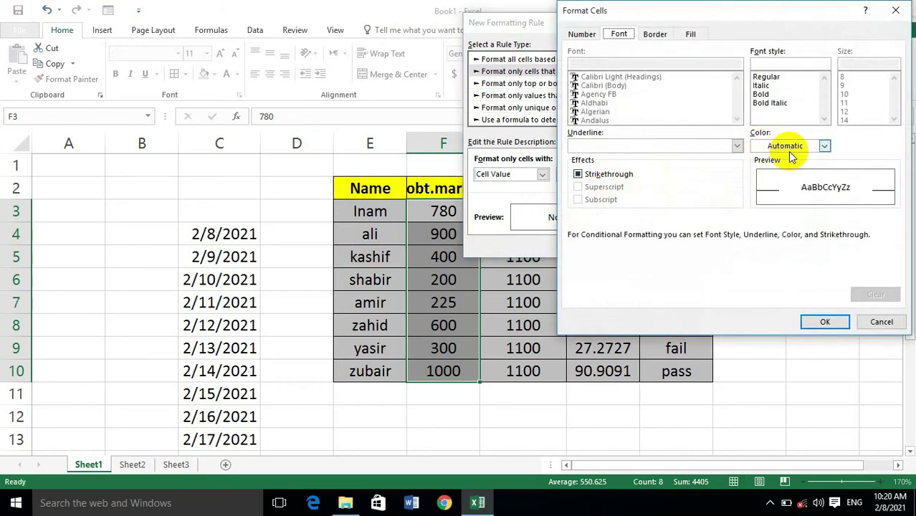
click(823, 146)
click(770, 263)
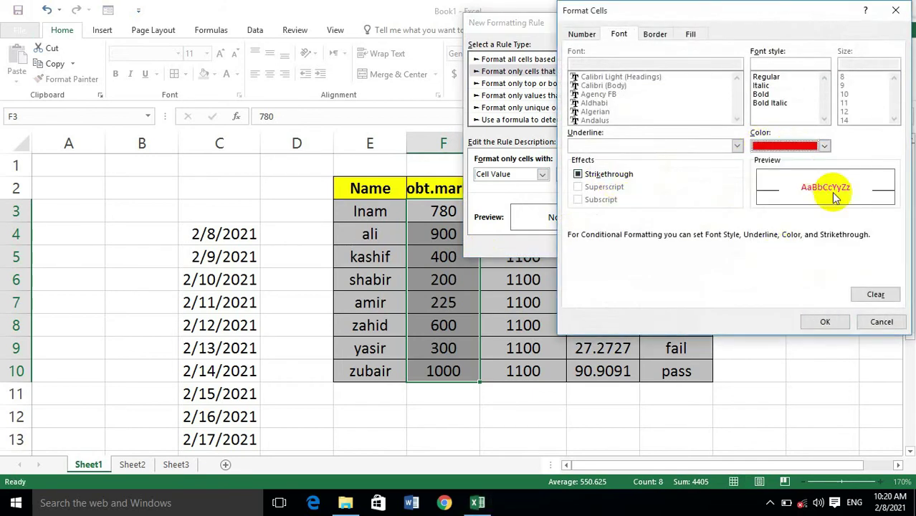
click(825, 322)
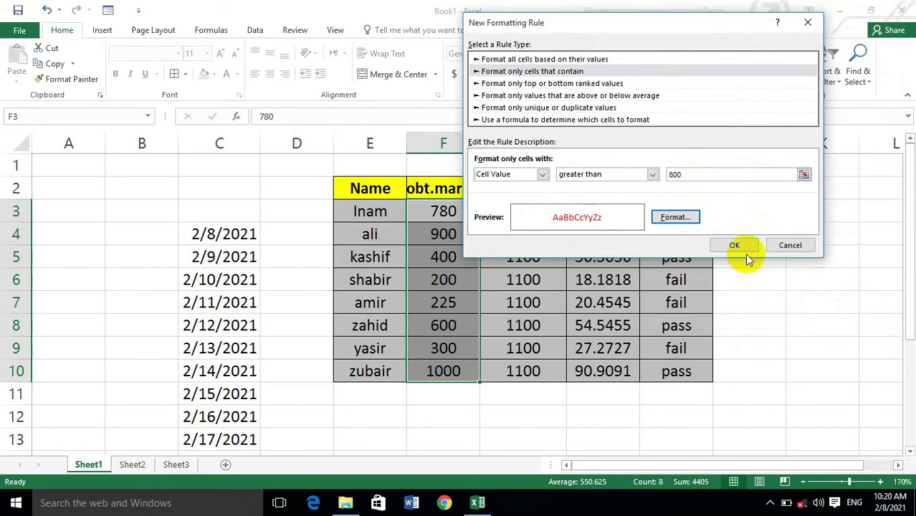
click(746, 250)
click(746, 245)
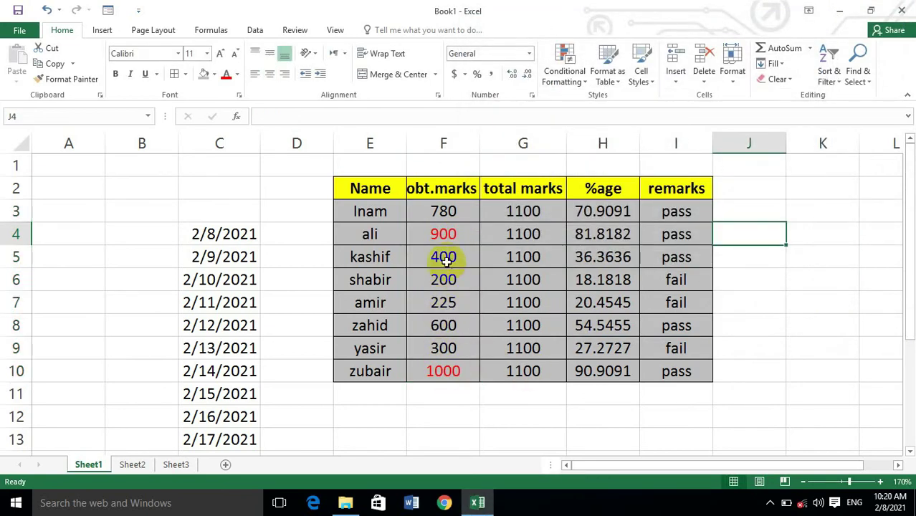
click(449, 216)
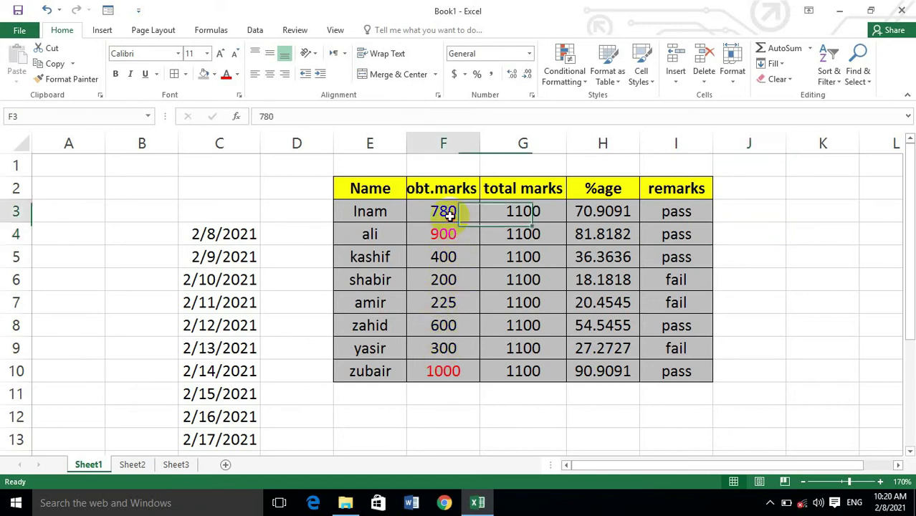
drag(449, 215, 426, 366)
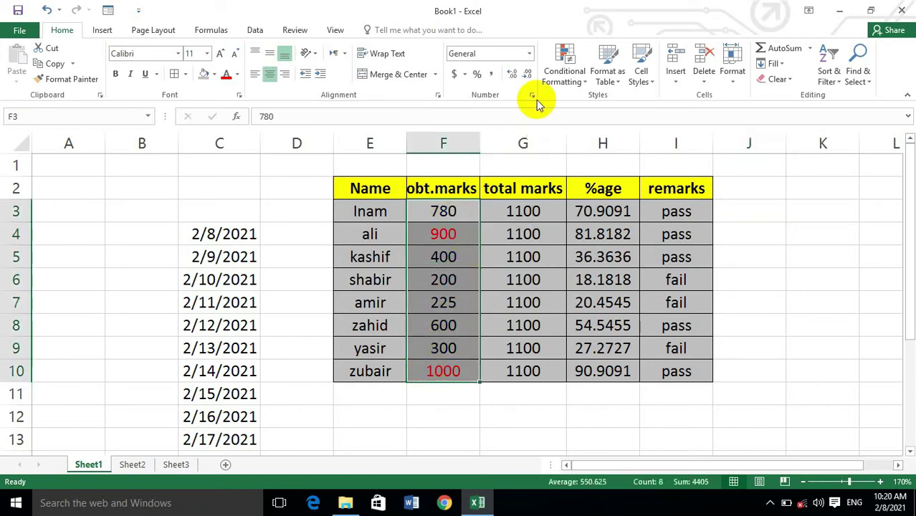
click(564, 68)
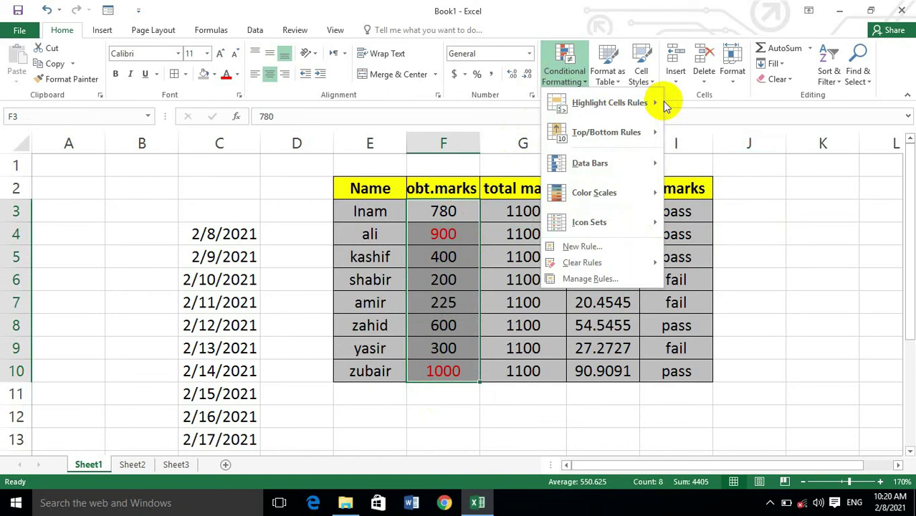
mouse_move(659, 101)
click(717, 305)
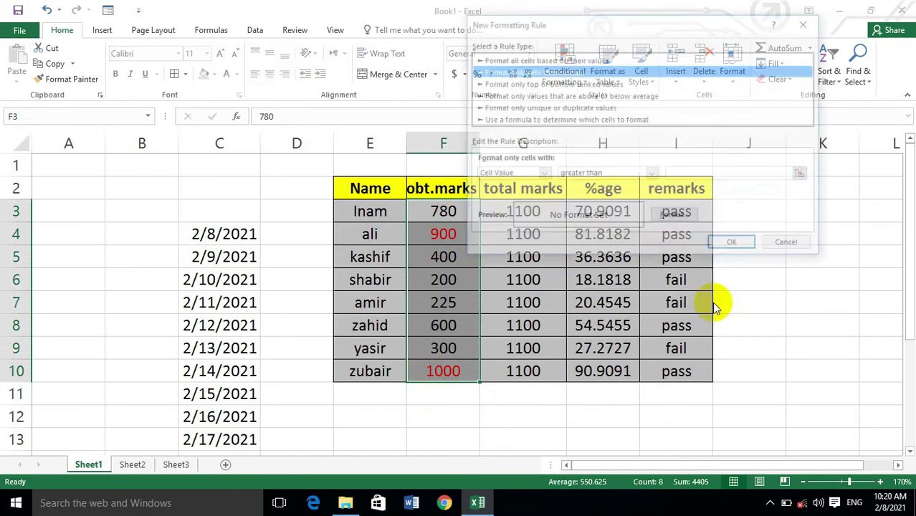
click(542, 174)
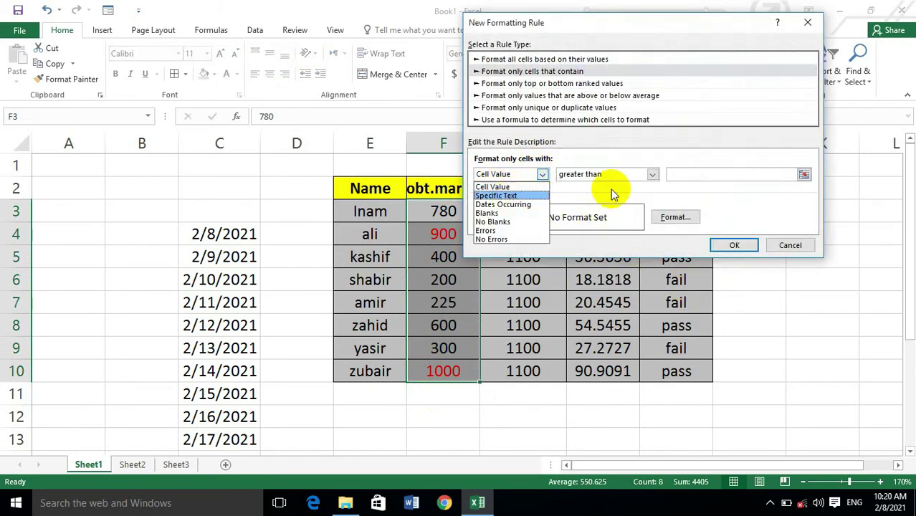
click(787, 244)
click(803, 307)
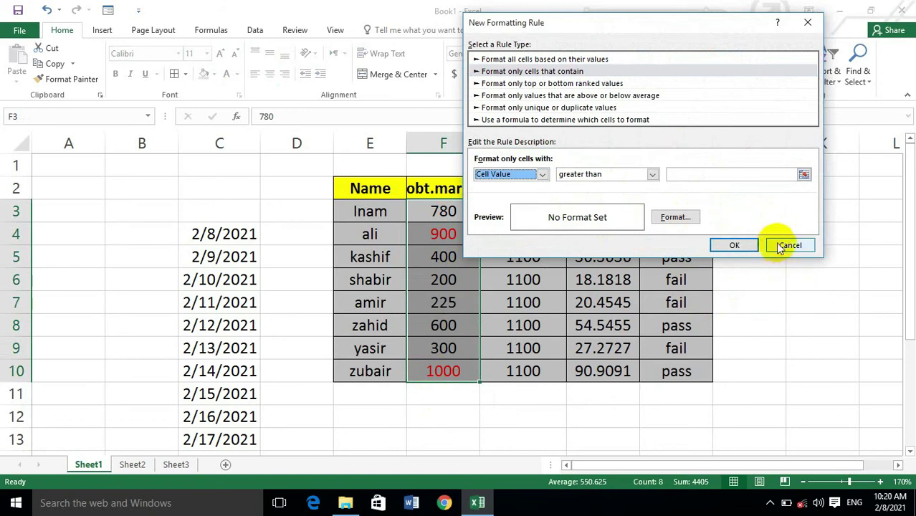
click(753, 246)
click(463, 286)
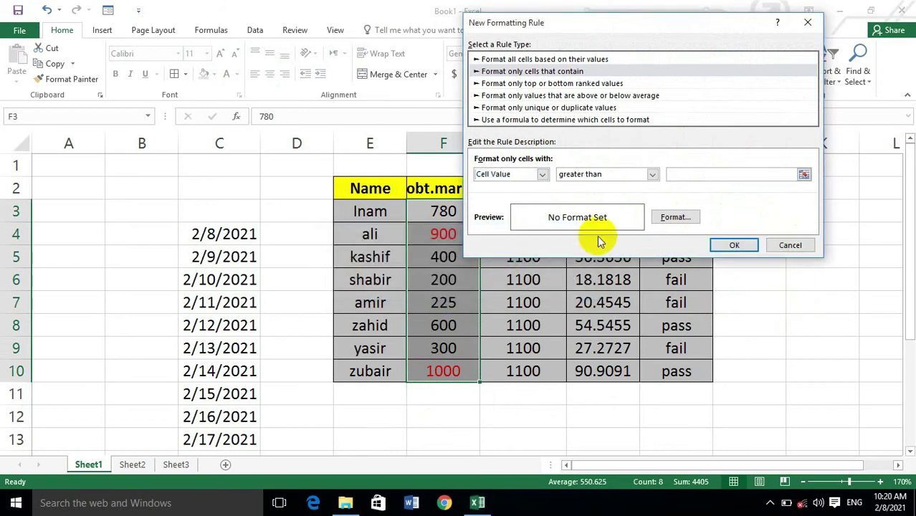
click(789, 245)
Start a custom highlight rule on the remarks in I3:I10 for specific text containing "fail"
click(676, 213)
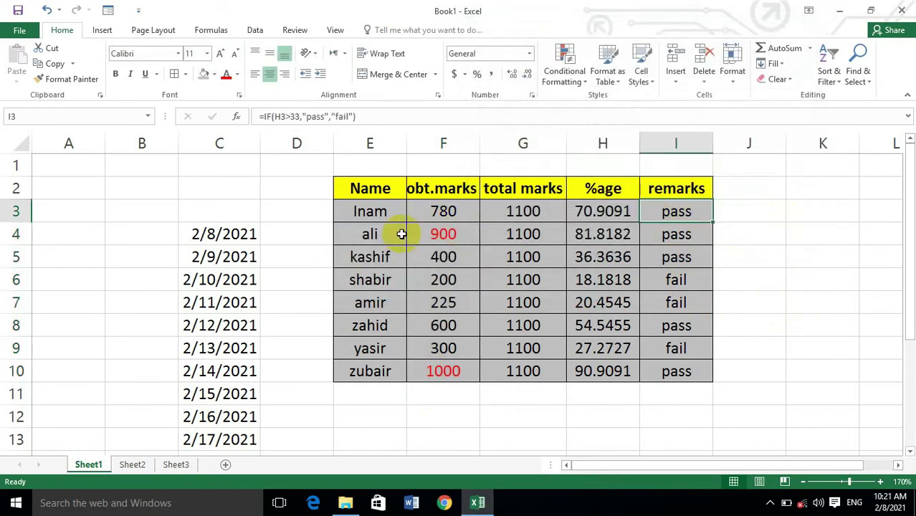
drag(666, 213, 670, 370)
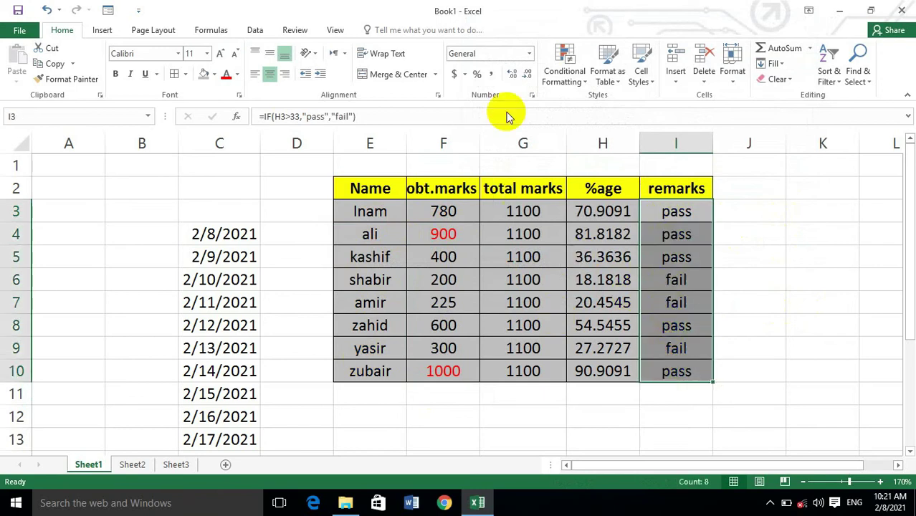
click(566, 66)
mouse_move(635, 102)
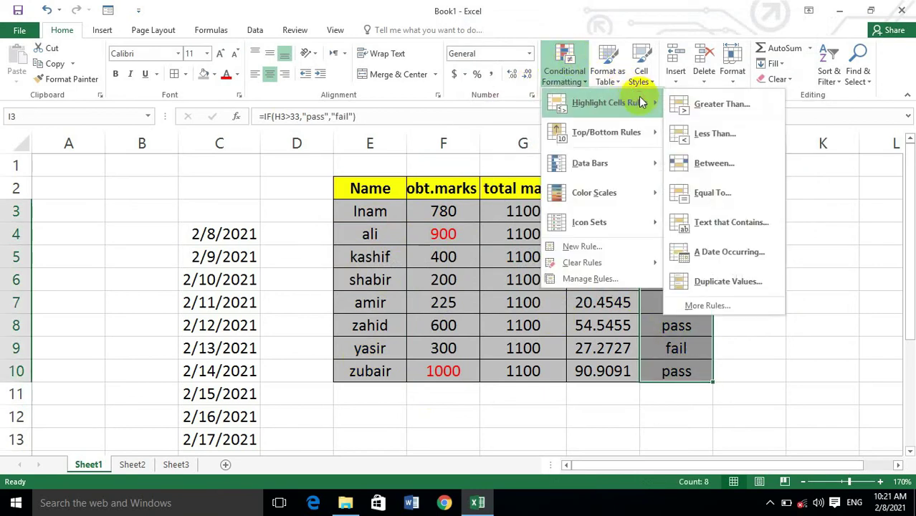
click(709, 305)
click(532, 173)
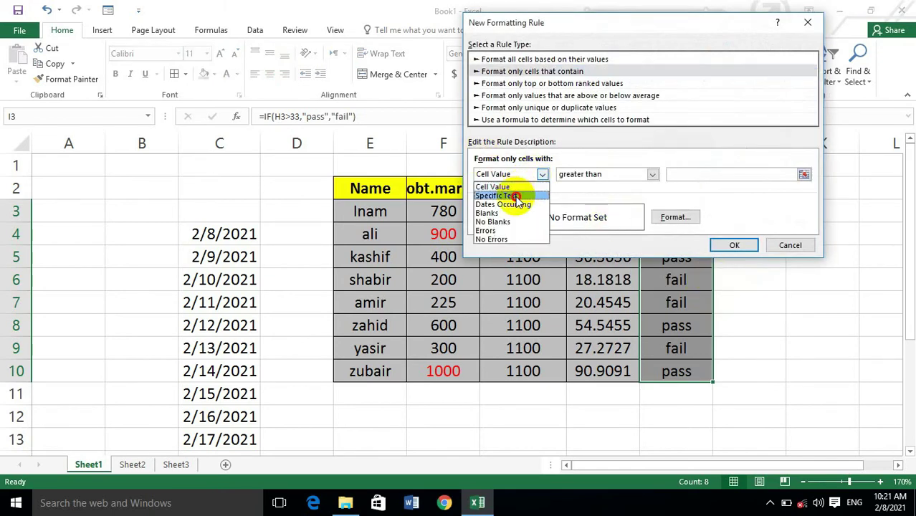
click(515, 195)
click(651, 173)
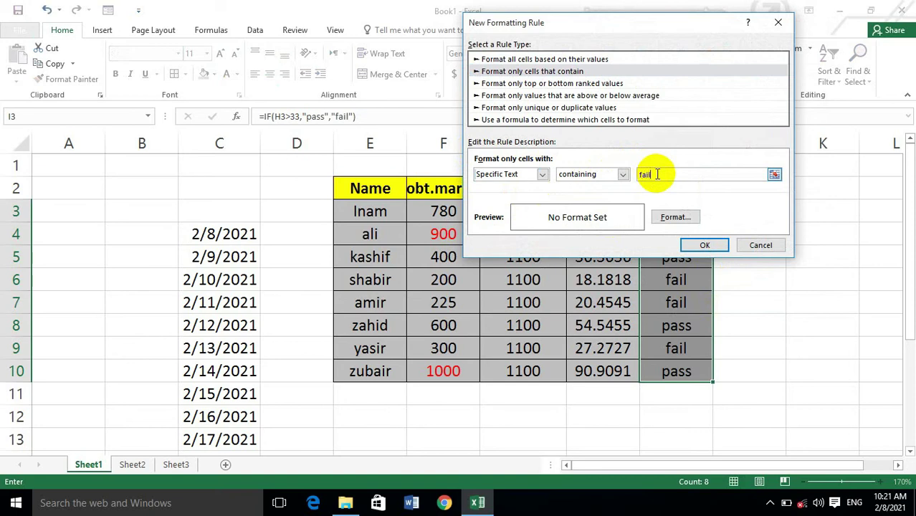
Give the "fail" text rule a dark red, bold, single-underlined font and apply it to the remarks
click(685, 220)
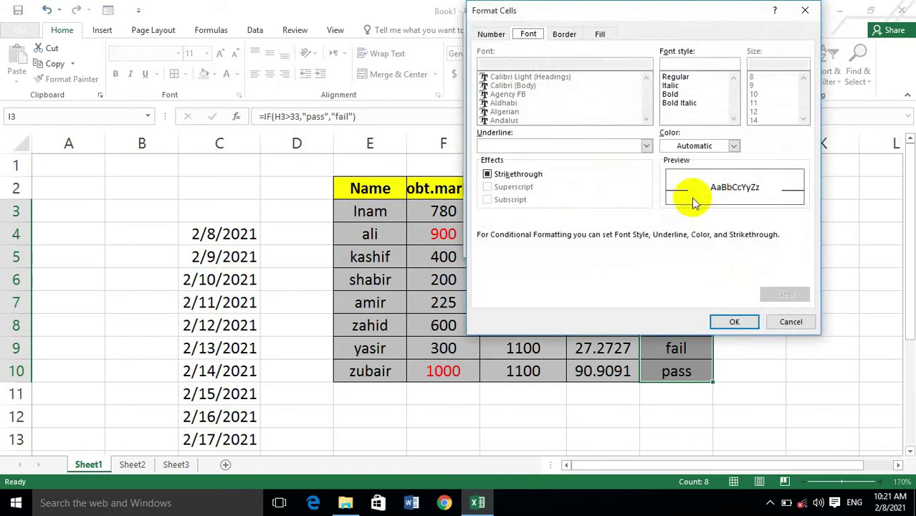
click(732, 146)
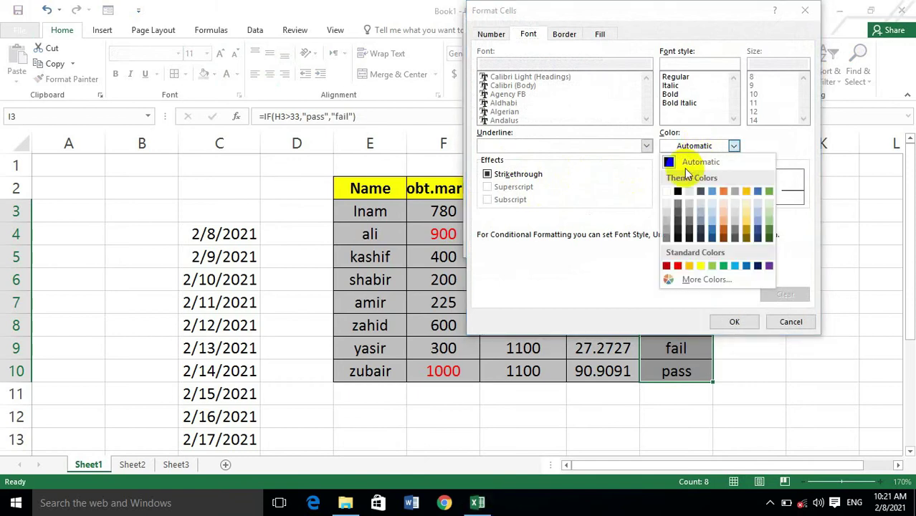
click(668, 264)
click(671, 94)
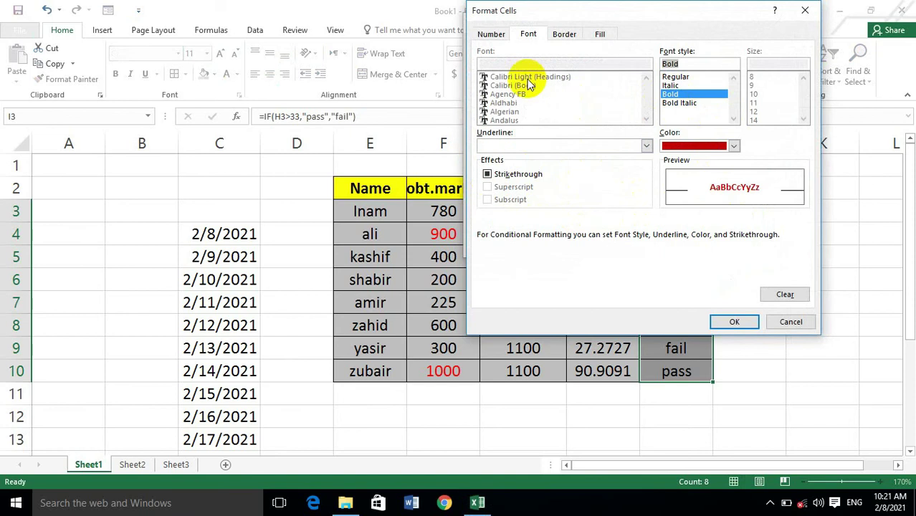
click(646, 146)
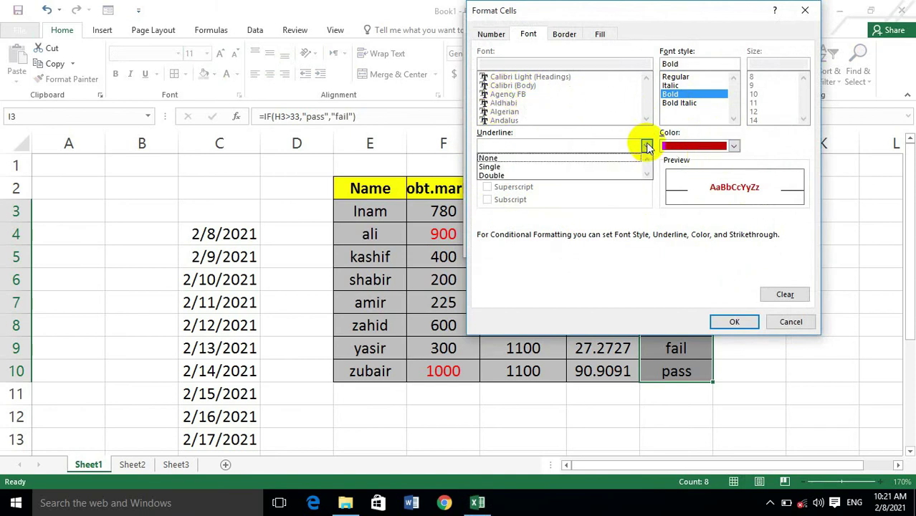
click(553, 168)
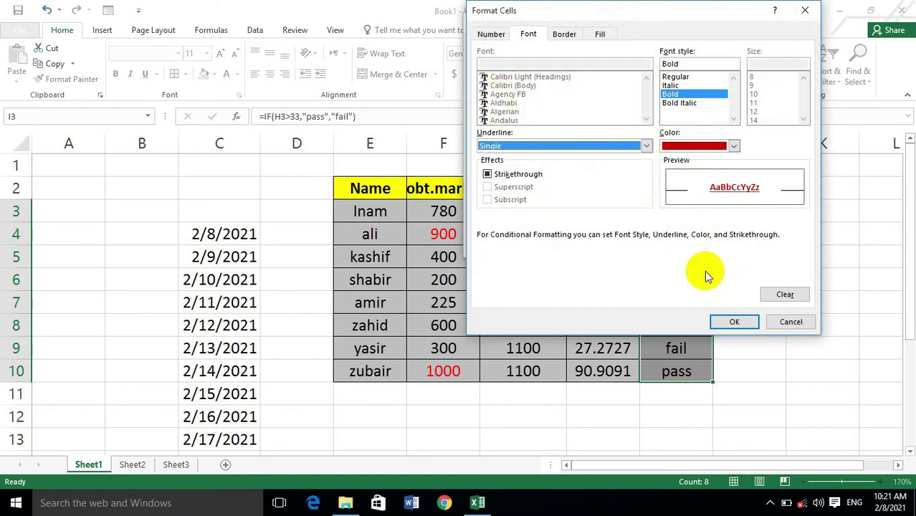
click(733, 323)
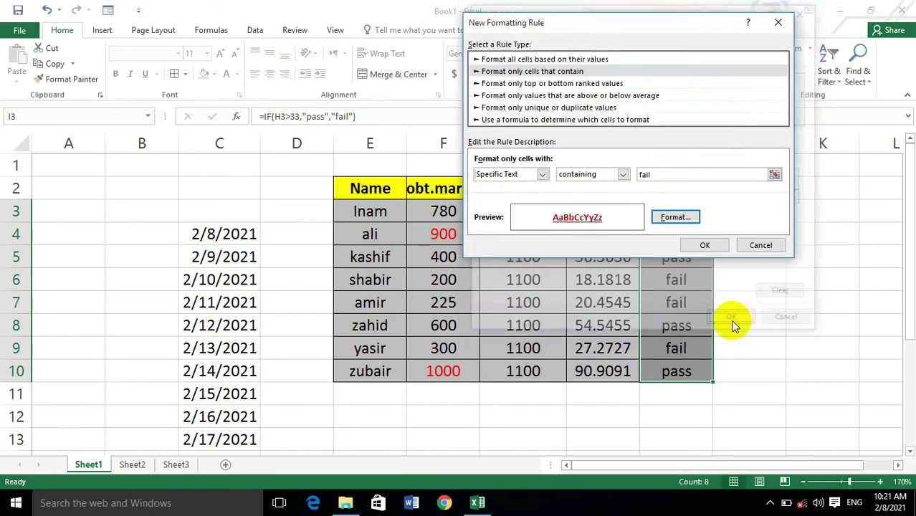
click(707, 245)
click(767, 302)
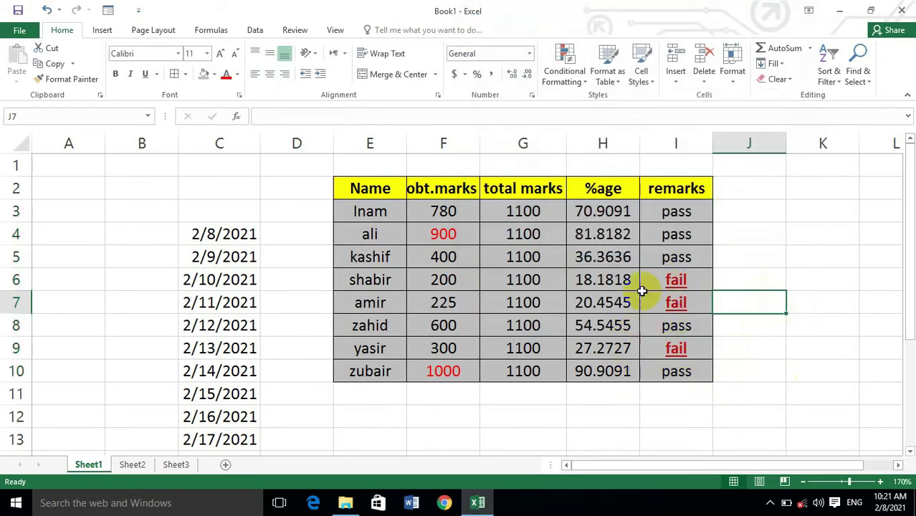
Examine the condition types offered for a custom highlight rule and close the rule without creating it
click(564, 66)
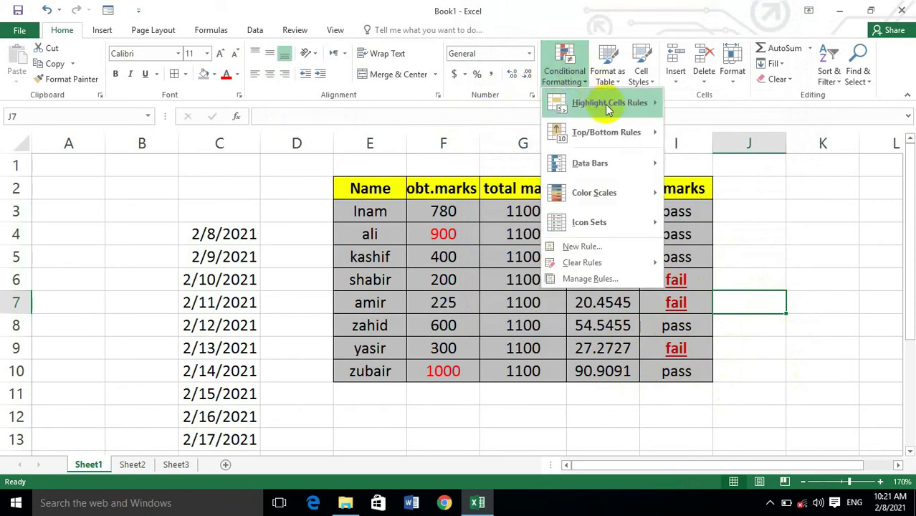
mouse_move(605, 104)
click(707, 305)
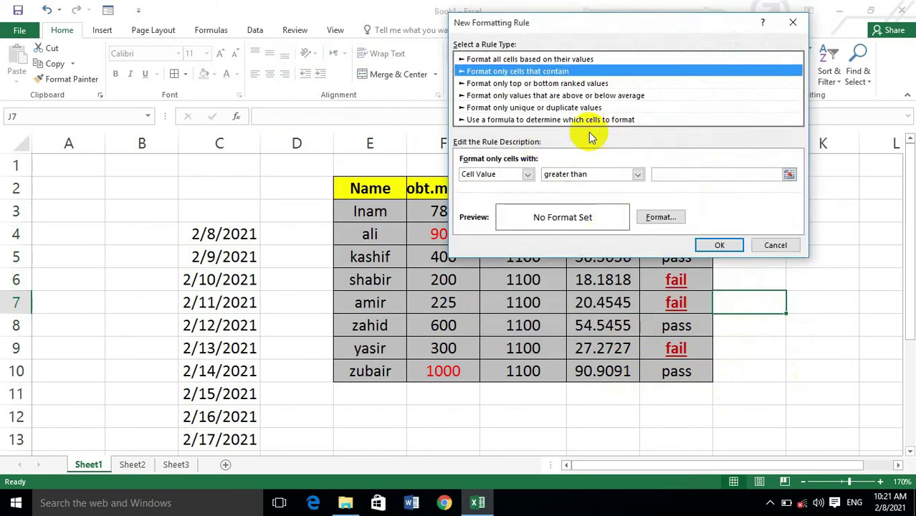
click(526, 176)
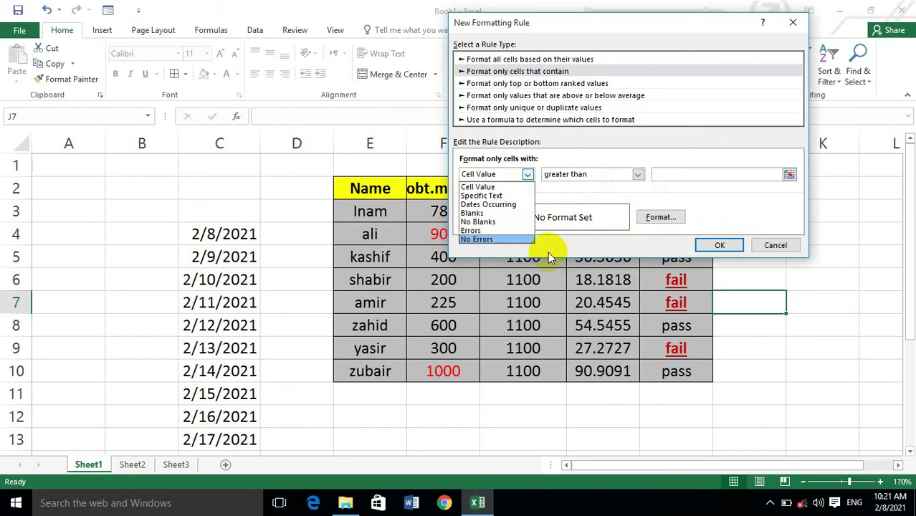
click(763, 250)
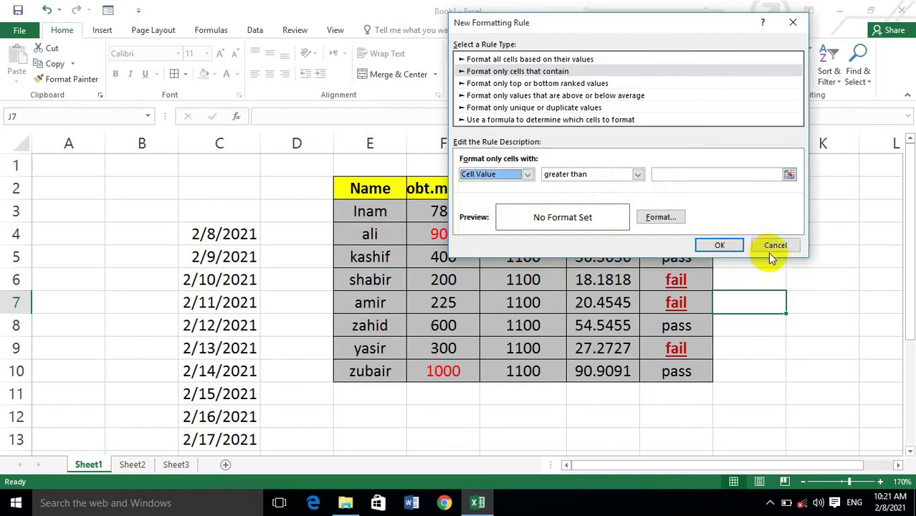
click(528, 174)
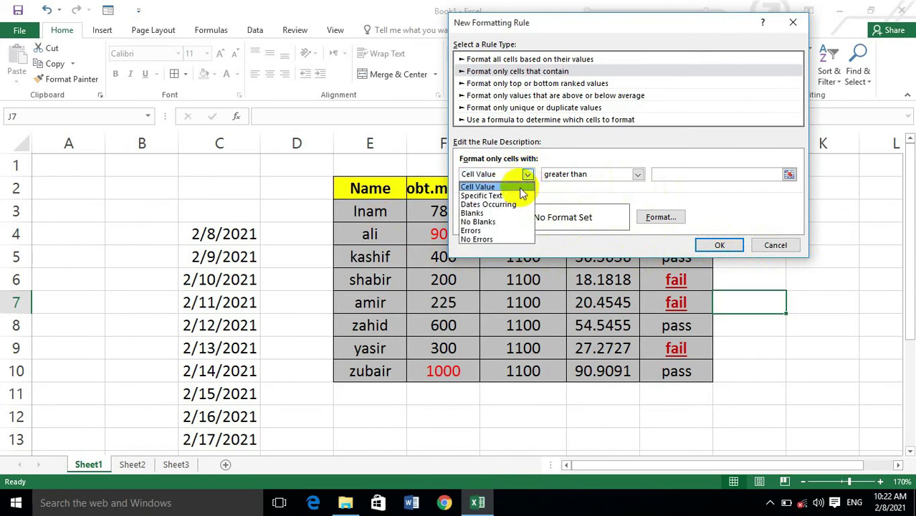
click(769, 246)
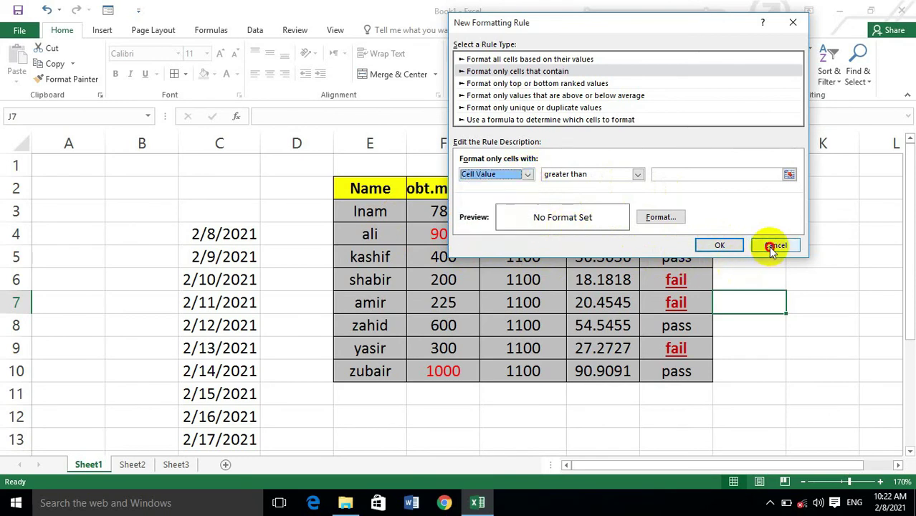
click(768, 246)
Start a custom highlight rule on the dates in C4:C13 for Dates Occurring Tomorrow
drag(228, 238, 240, 434)
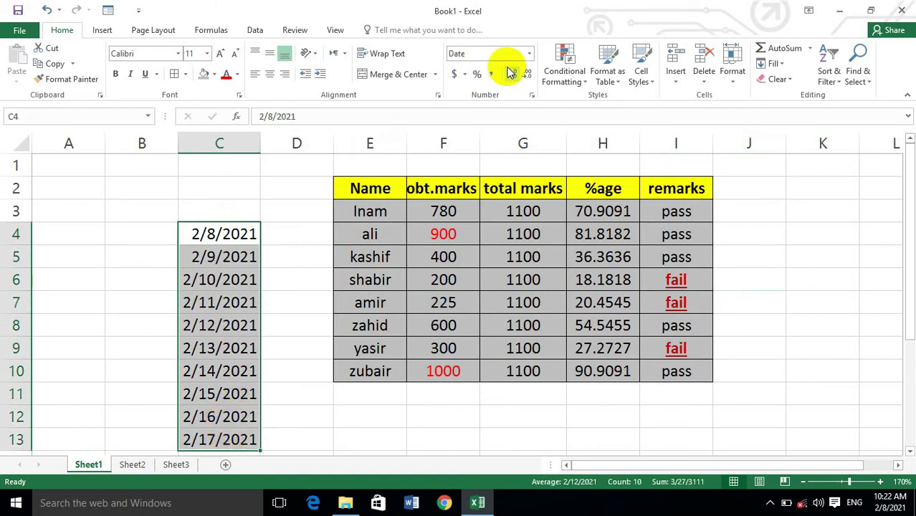
click(582, 85)
mouse_move(631, 103)
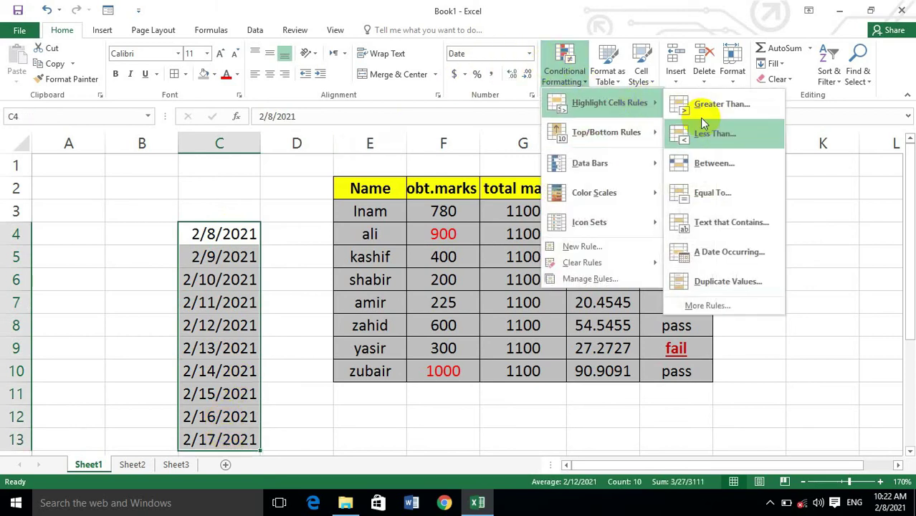
click(705, 306)
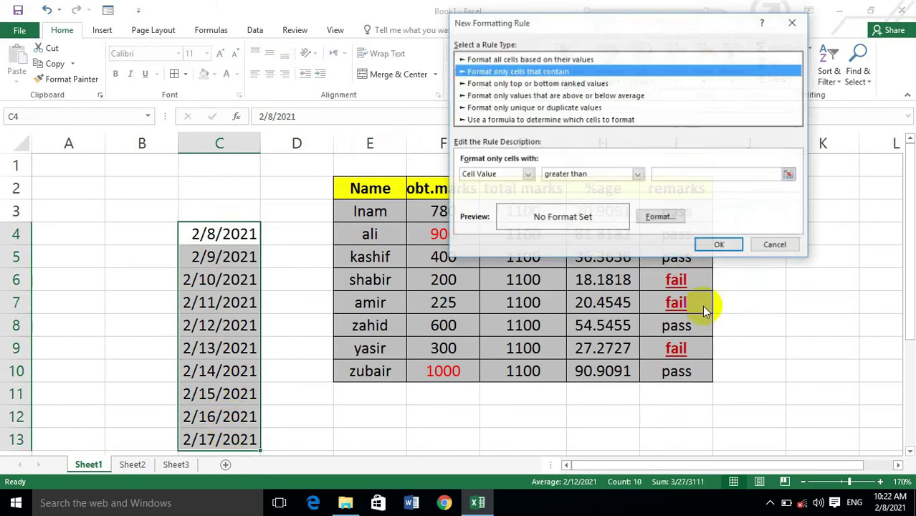
click(524, 175)
click(500, 206)
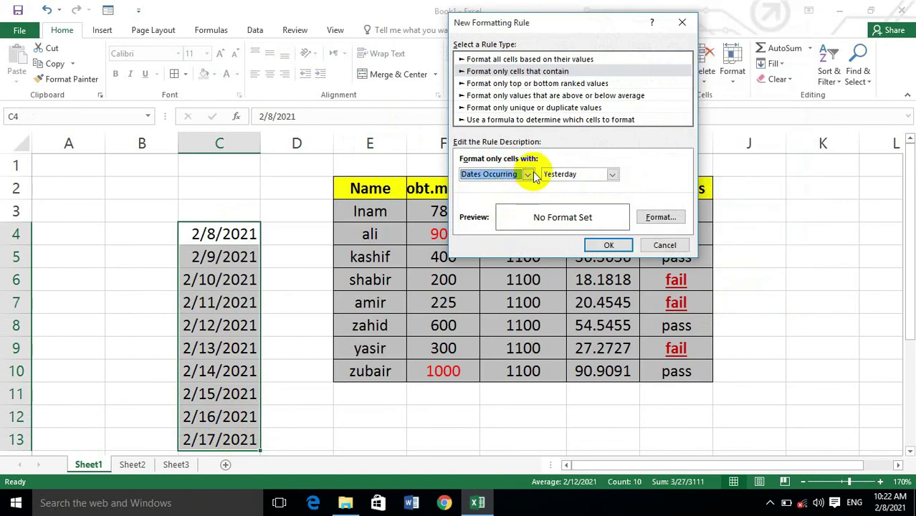
click(611, 174)
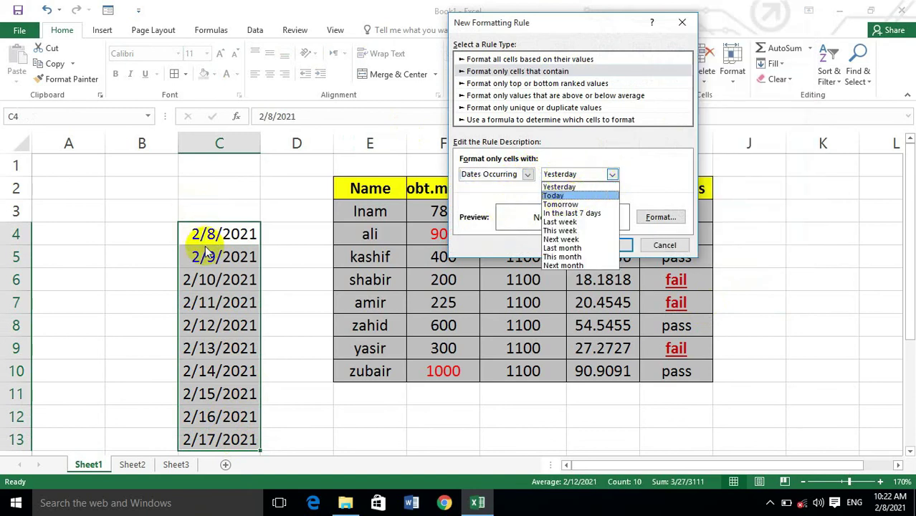
click(561, 204)
Give the Tomorrow rule a dark red font with double underline and apply it to the dates
click(680, 218)
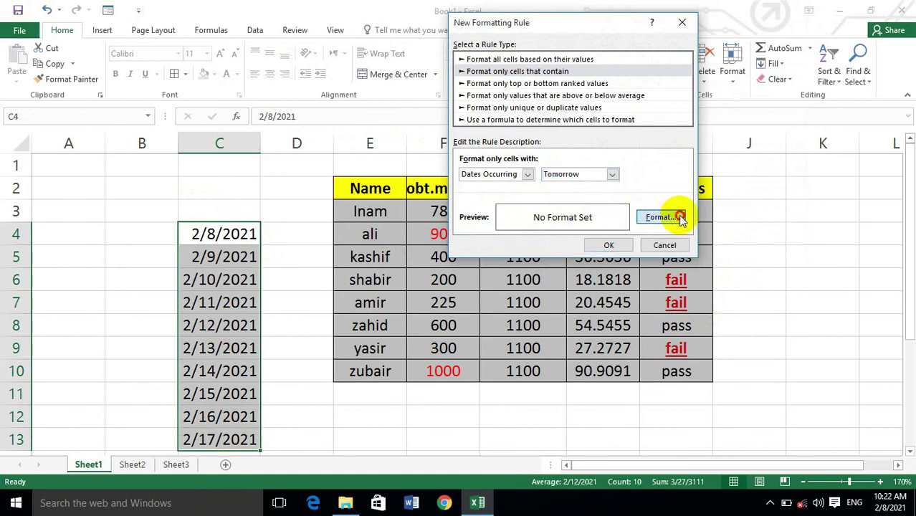
click(516, 175)
click(687, 147)
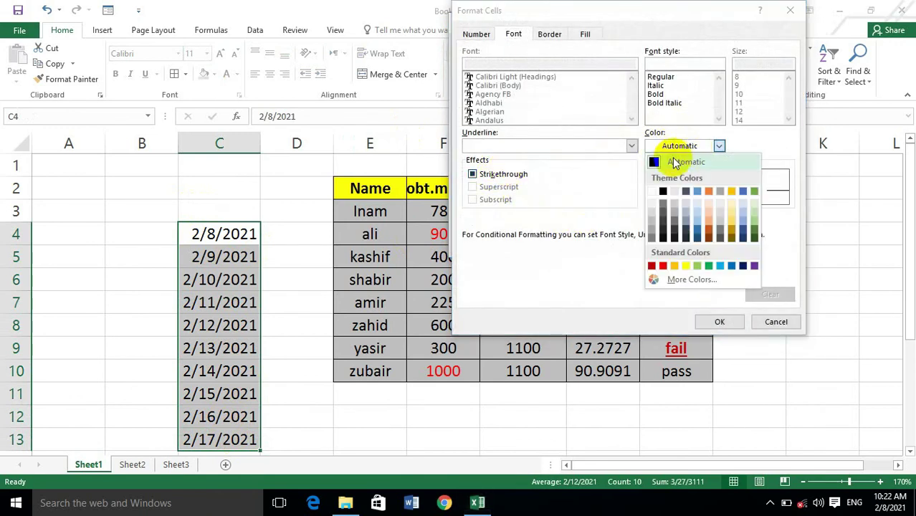
click(651, 266)
click(492, 147)
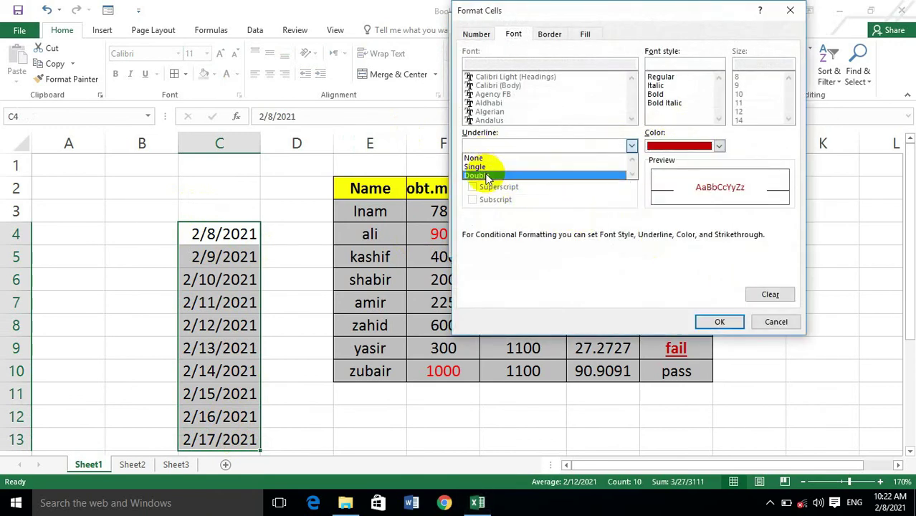
click(487, 176)
click(718, 323)
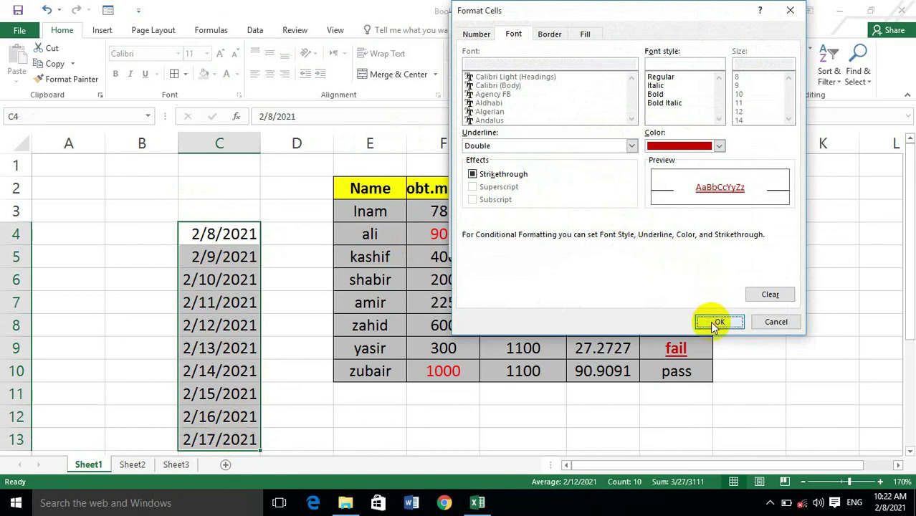
click(609, 246)
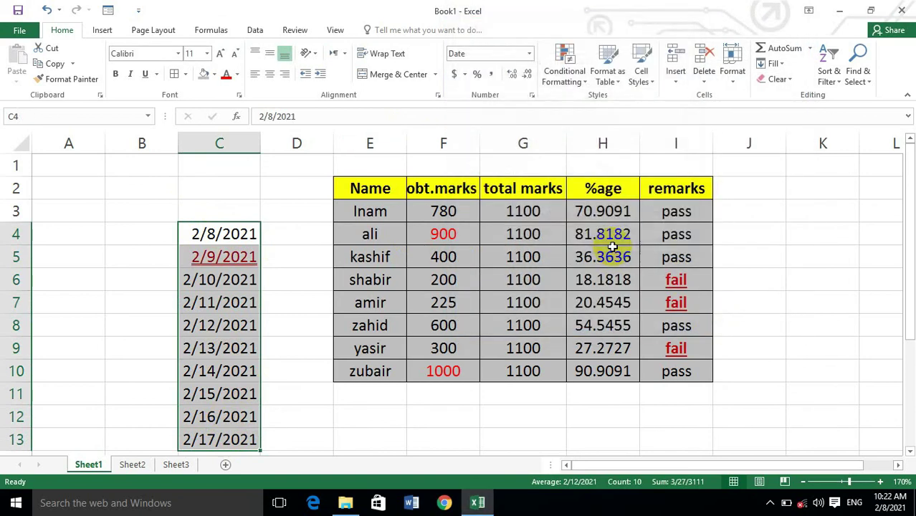
click(299, 276)
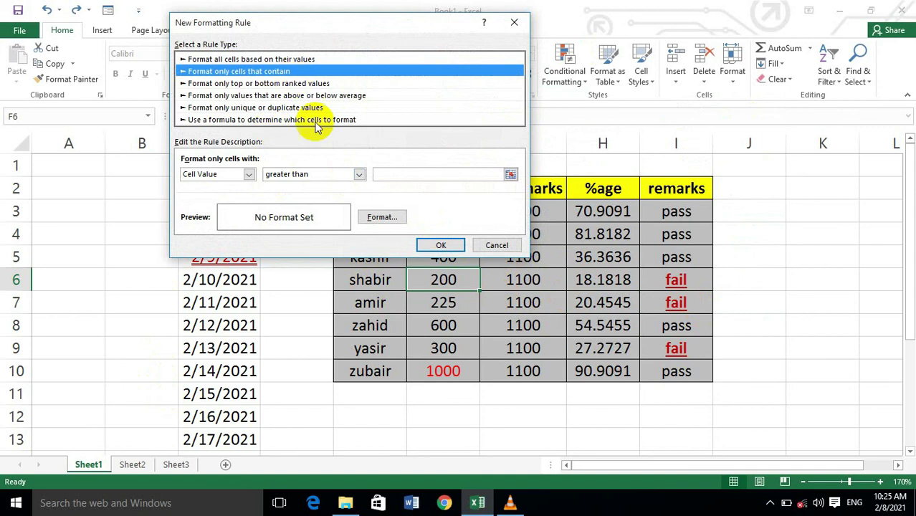
Show the condition types available for the new custom highlight rule
click(249, 174)
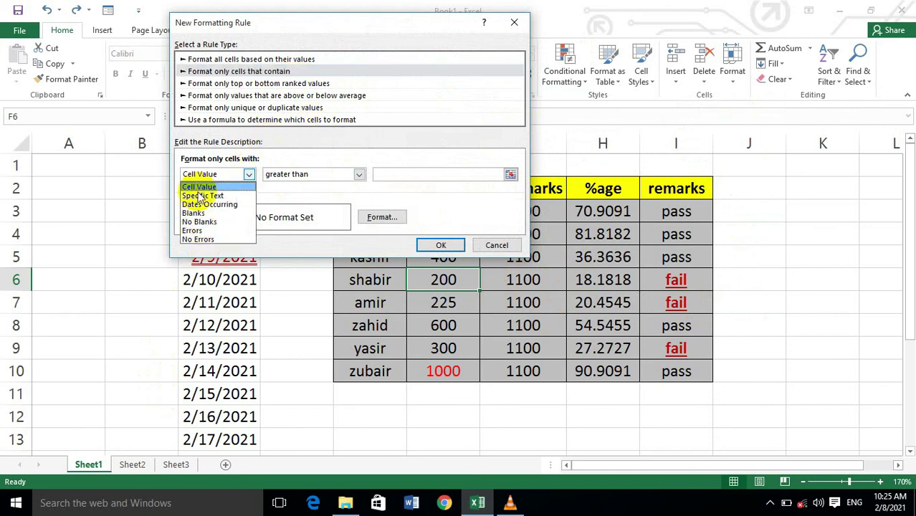